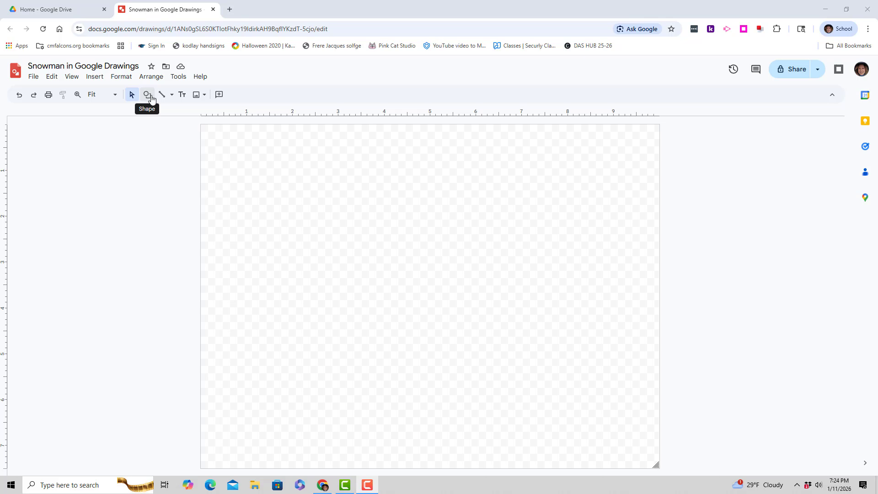
Step: Insert an oval shape as a perfect circle about 1 inch across in the lower-left area of the canvas
left_click(150, 97)
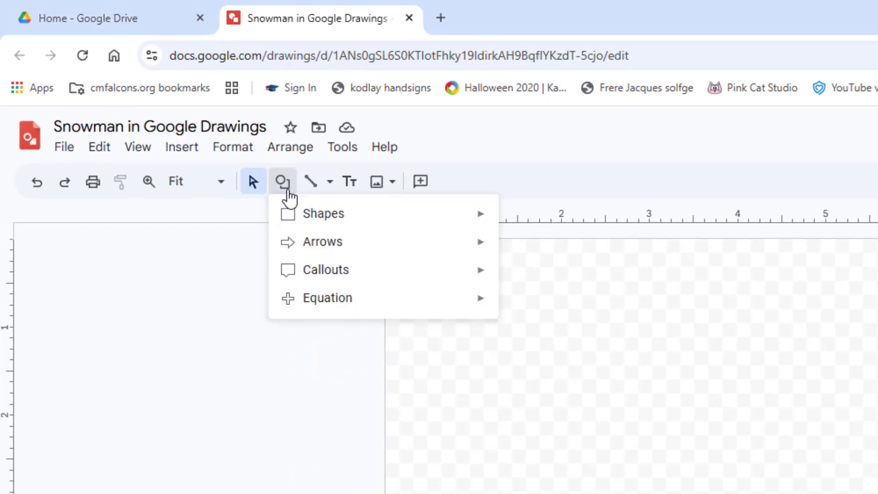
mouse_move(295, 224)
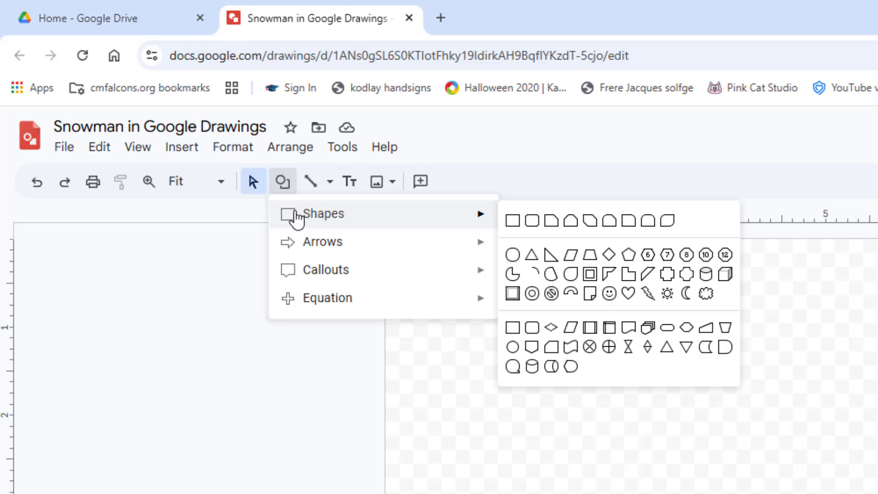
left_click(172, 155)
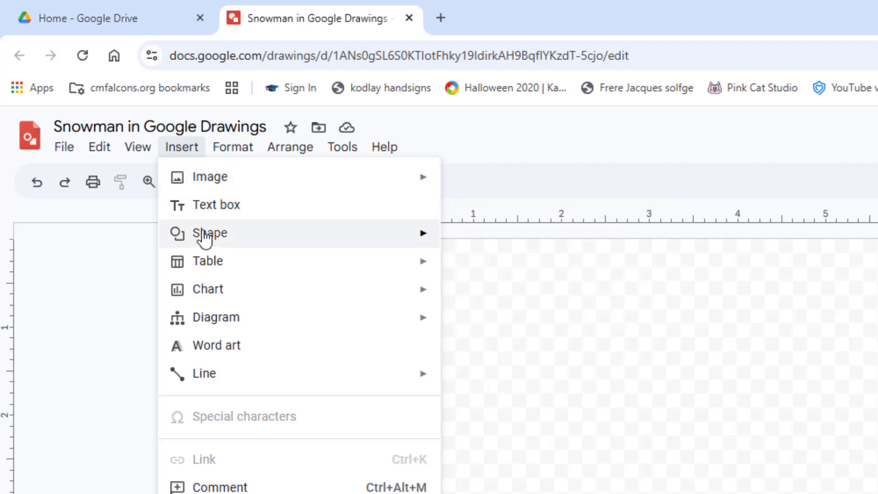
mouse_move(206, 243)
mouse_move(482, 245)
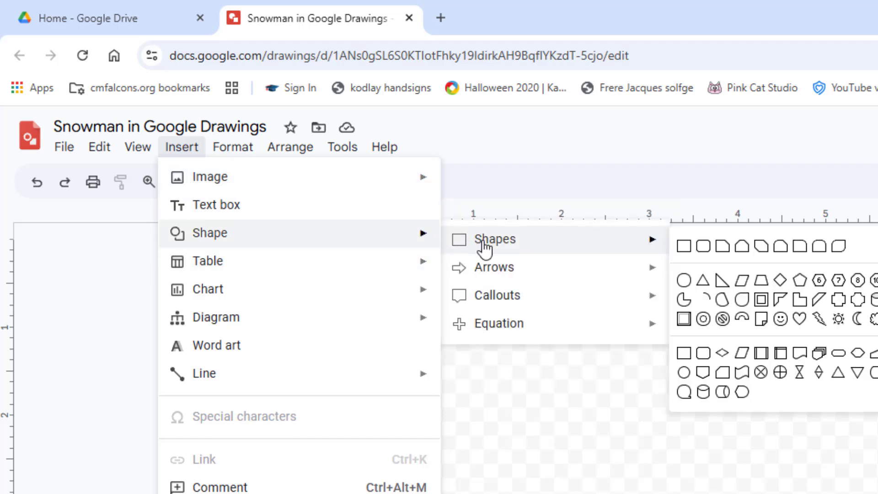
left_click(685, 280)
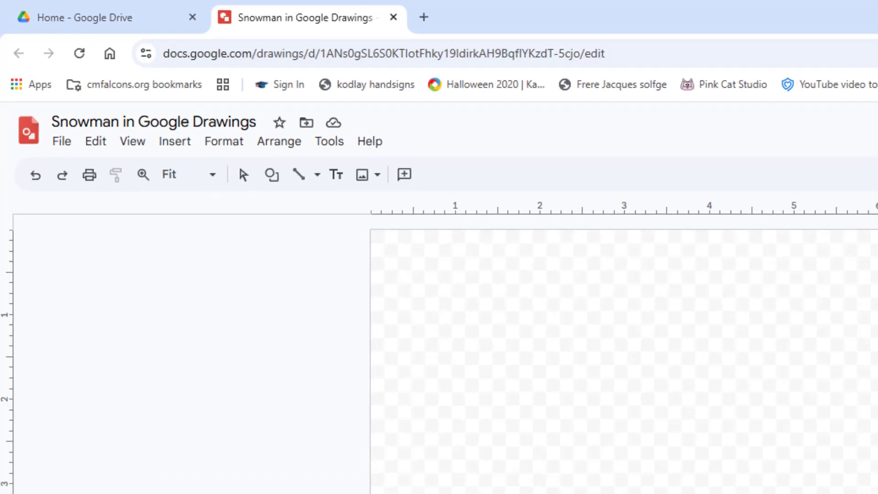
key("shift")
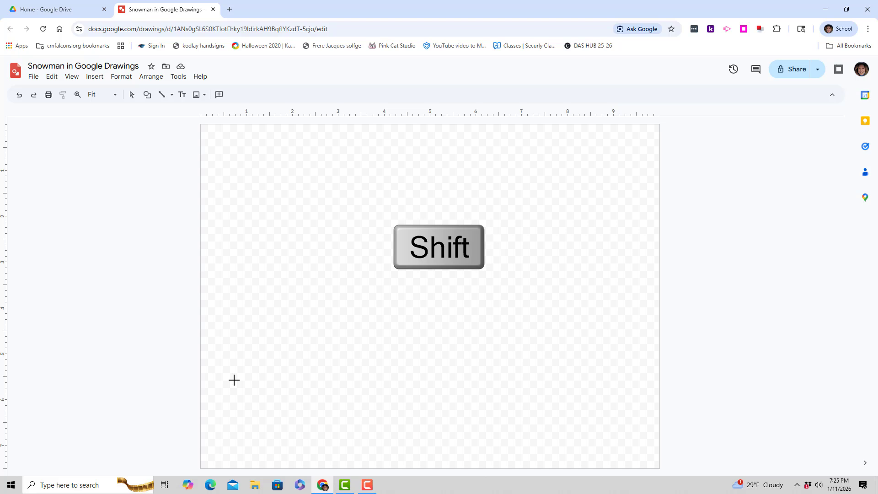
left_click(263, 373)
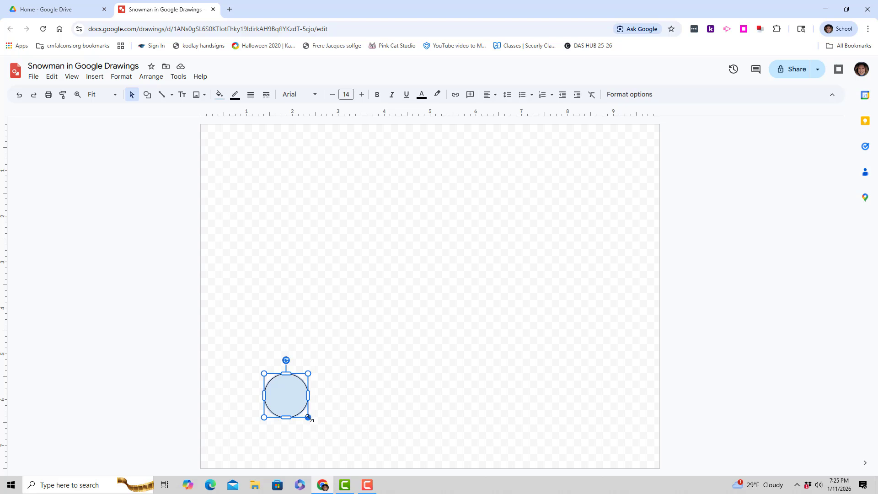
Step: Enlarge the circle proportionally to about 2.1 inches across, just above the canvas's bottom edge, as the snowman's base
left_click_drag(309, 418, 435, 435)
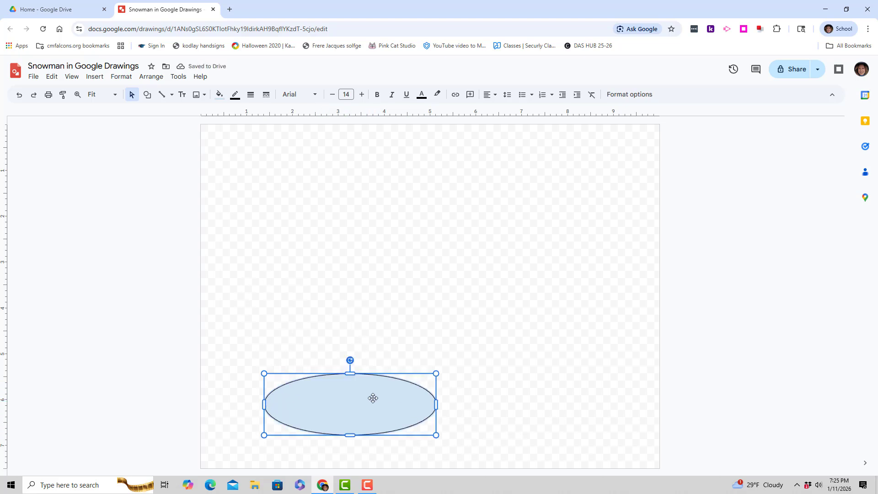
key("ctrl+z")
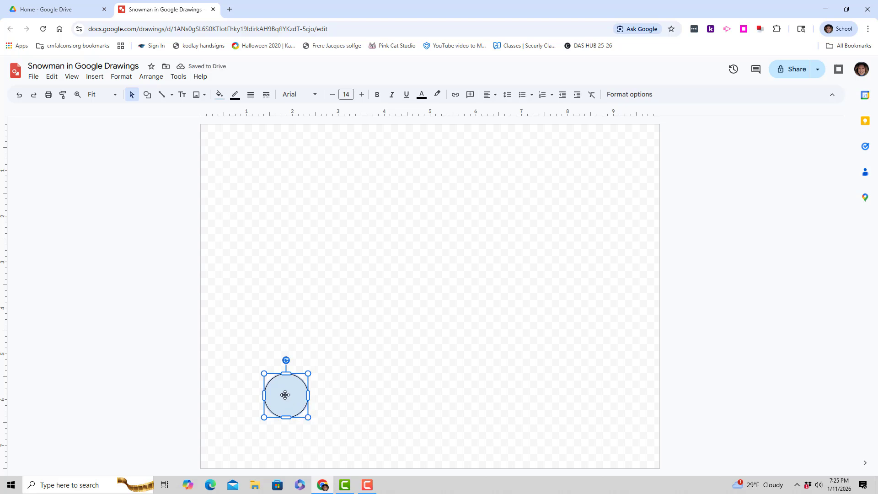
left_click_drag(307, 417, 353, 440)
left_click_drag(258, 368, 255, 366)
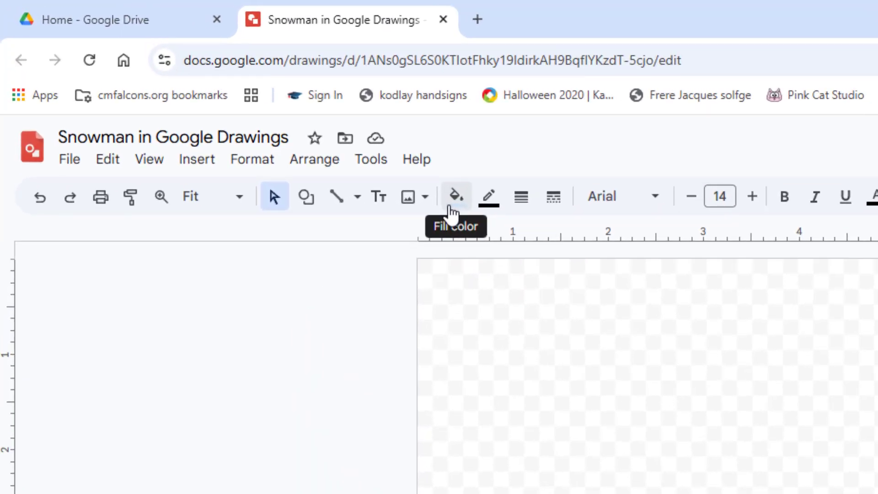
Step: Try a solid white fill on the base circle, undo it and deselect the circle
left_click(450, 206)
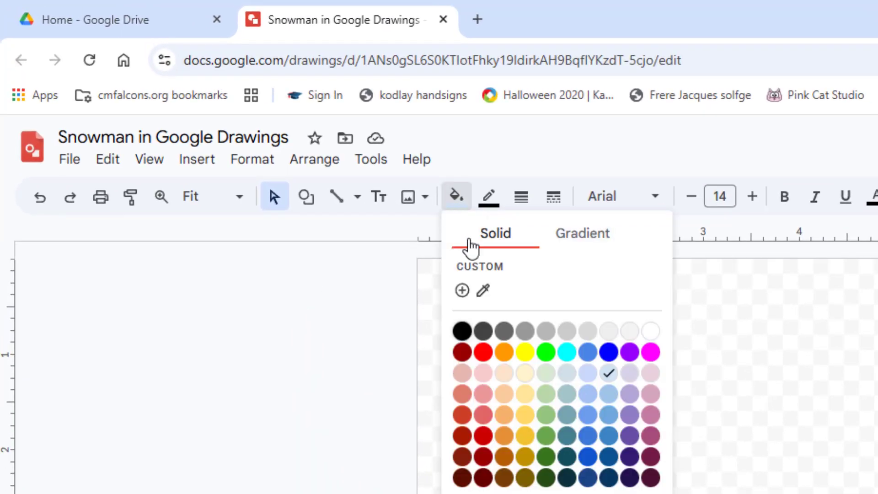
left_click(653, 337)
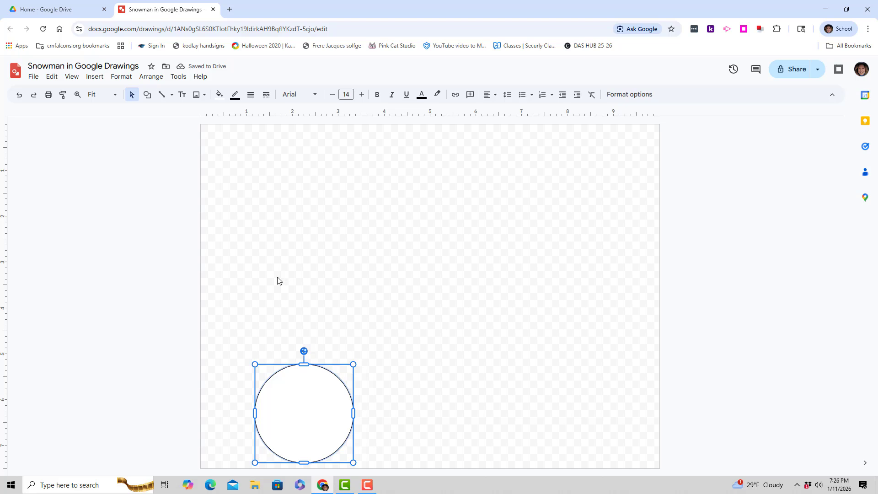
key("ctrl+z")
left_click(311, 290)
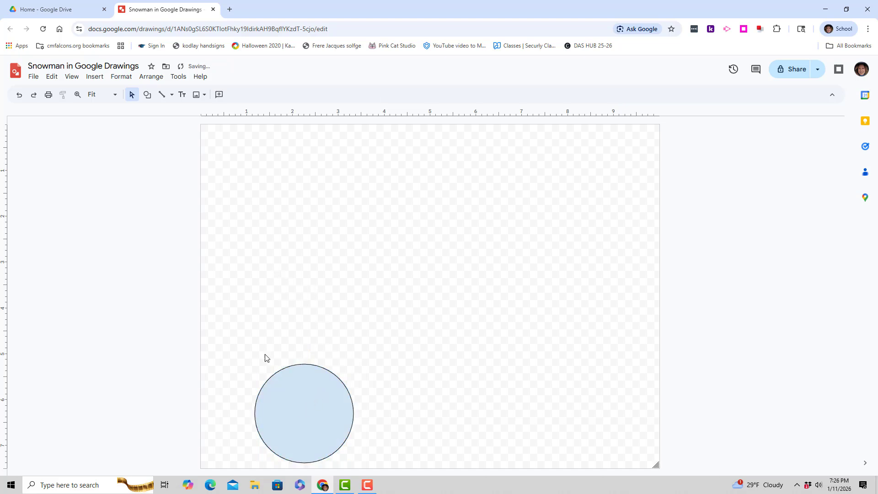
left_click(294, 432)
left_click(322, 237)
Step: Select the snowman's base circle and fill it with solid white
left_click(303, 417)
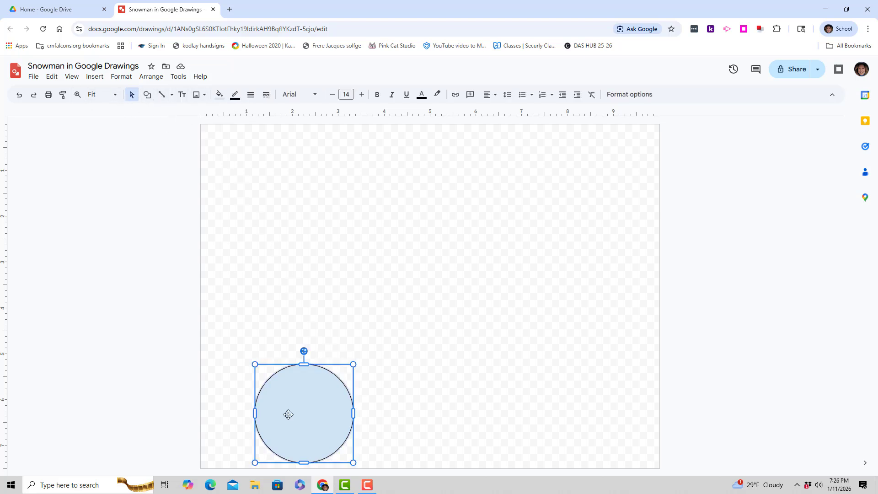
left_click(220, 96)
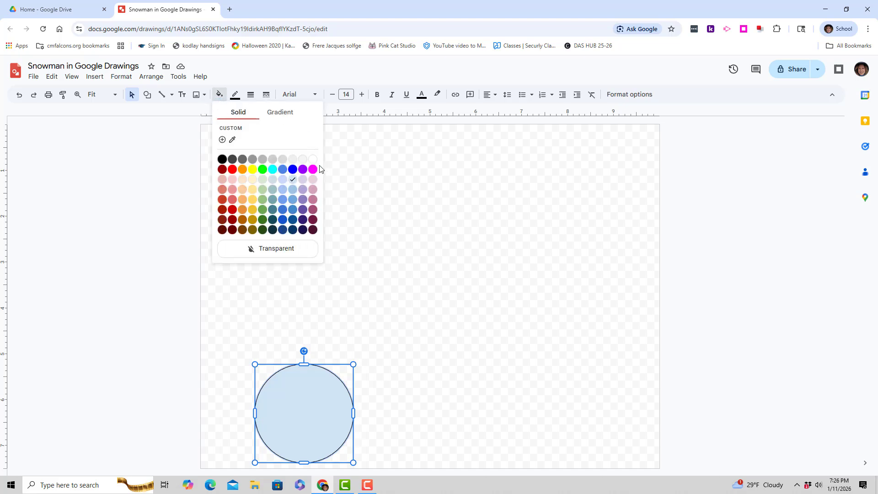
left_click(313, 160)
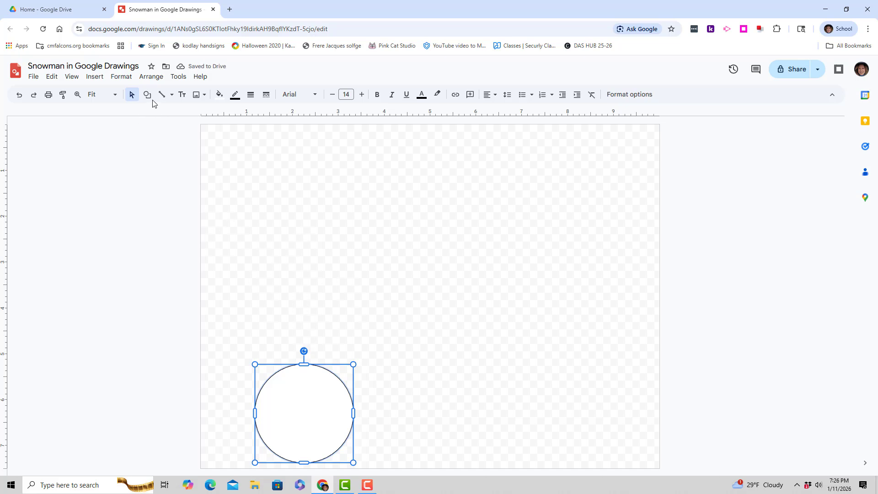
Step: Add a second circle about 1.5 inches across, centred above the base circle and slightly overlapping it, as the snowman's middle
left_click(147, 95)
mouse_move(161, 113)
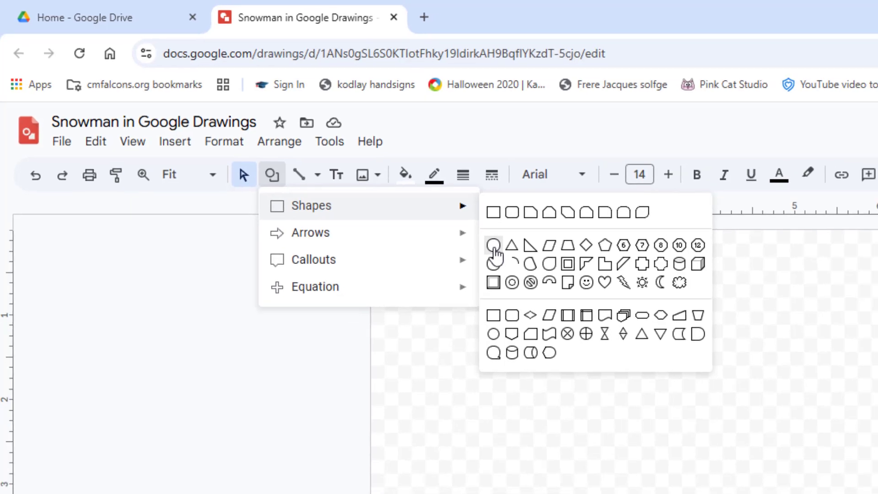
left_click(513, 255)
key("shift")
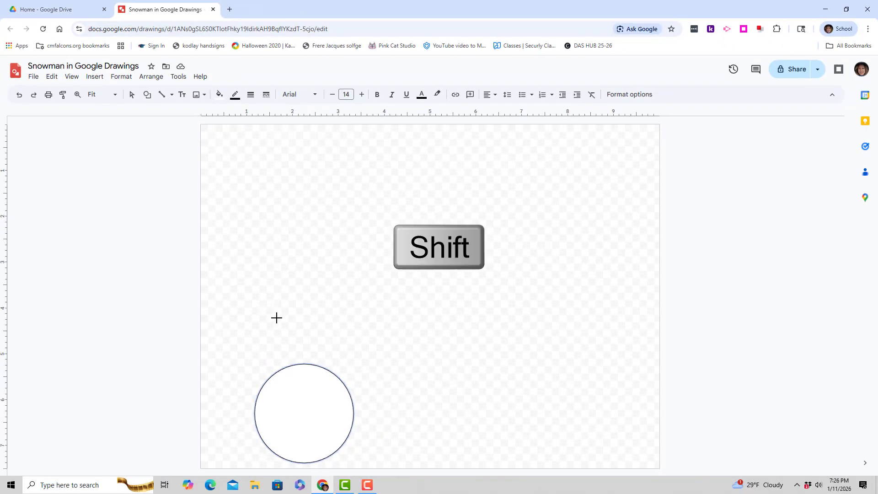
left_click_drag(277, 318, 321, 362)
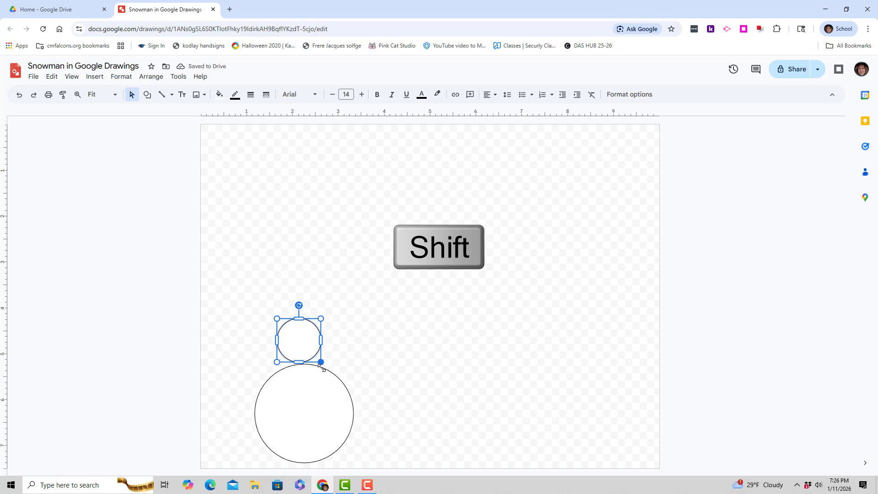
left_click_drag(321, 362, 344, 385)
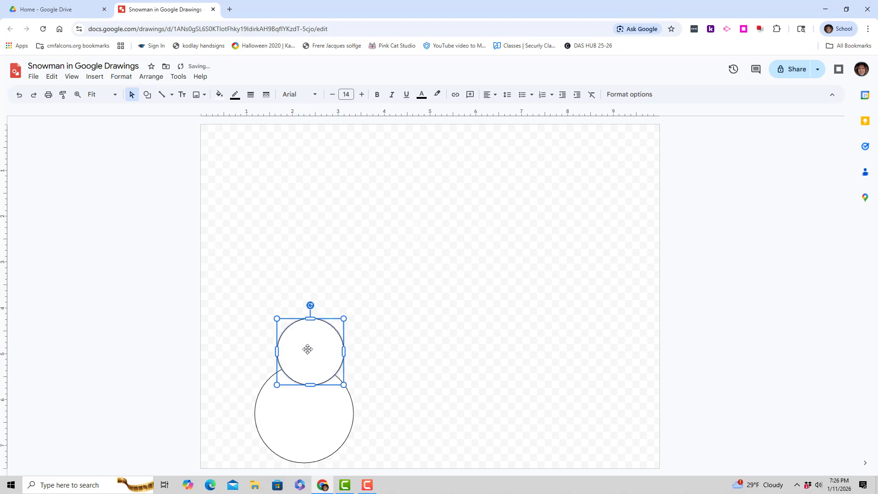
left_click_drag(307, 349, 302, 349)
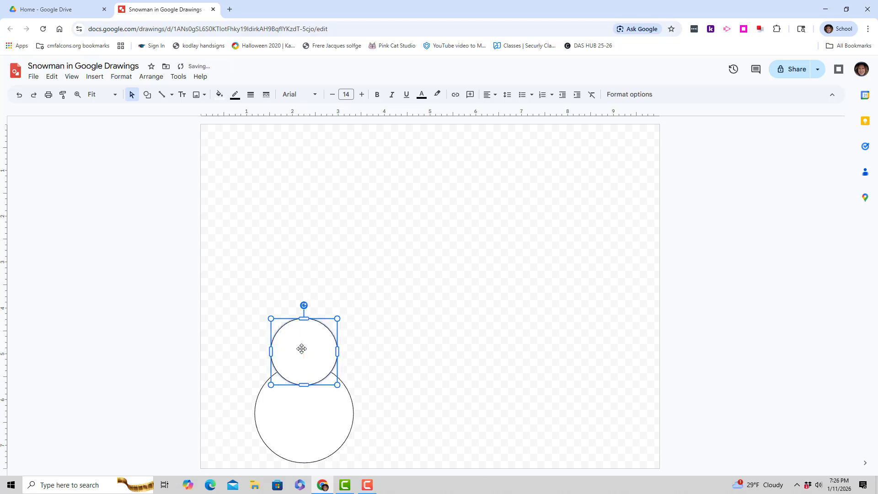
Step: Add a third circle about 1 inch across and centre it on the middle circle's upper edge as the snowman's head
left_click(147, 96)
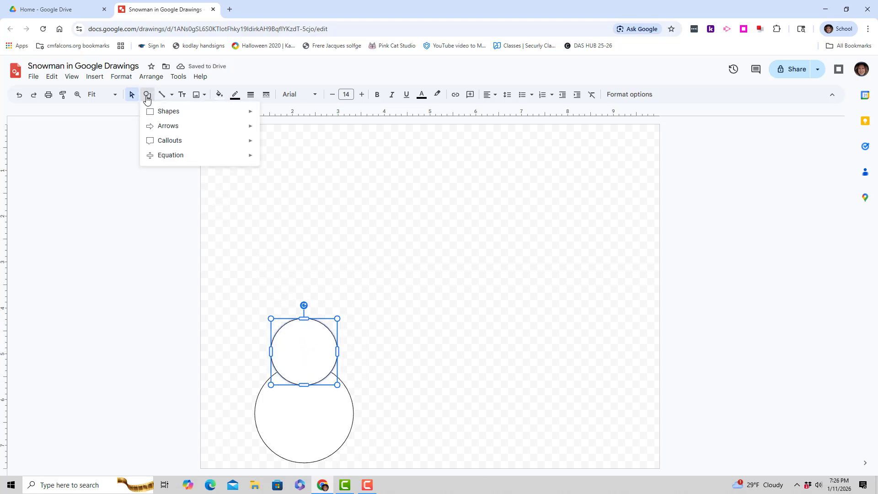
mouse_move(154, 114)
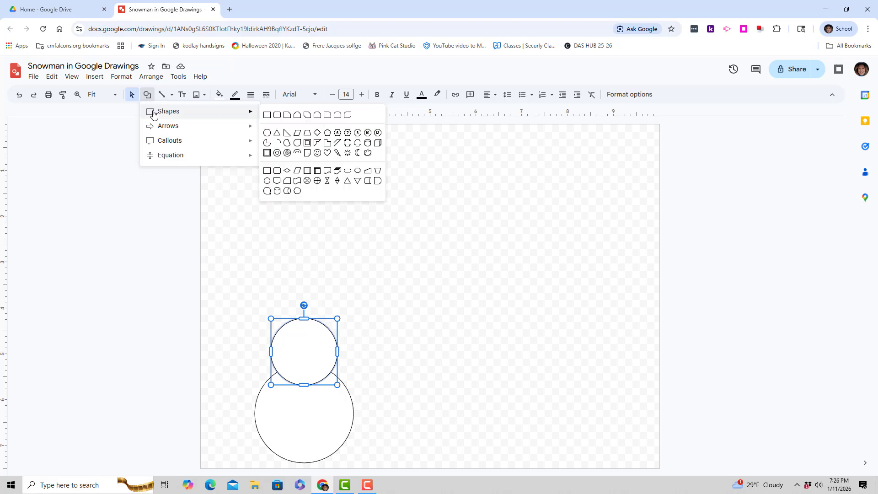
left_click(267, 133)
key("shift")
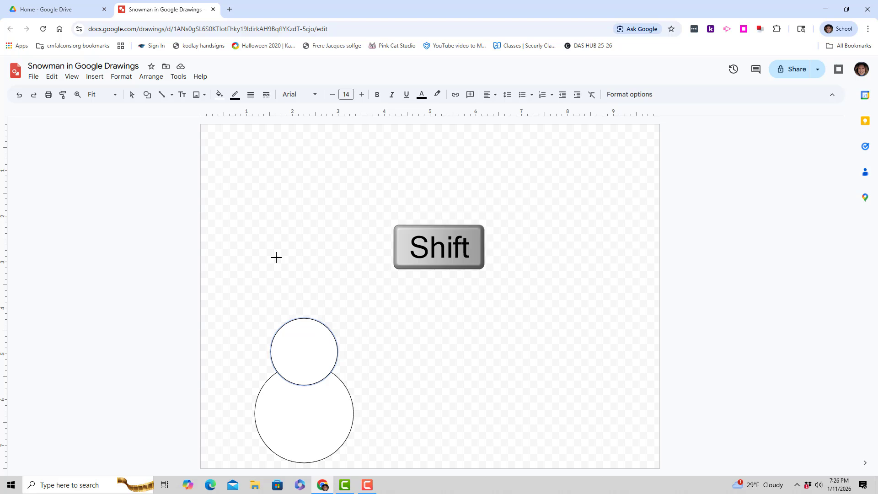
mouse_move(277, 263)
left_mouse_down()
mouse_move(321, 307)
mouse_move(301, 291)
mouse_move(305, 301)
left_mouse_up()
left_click(321, 243)
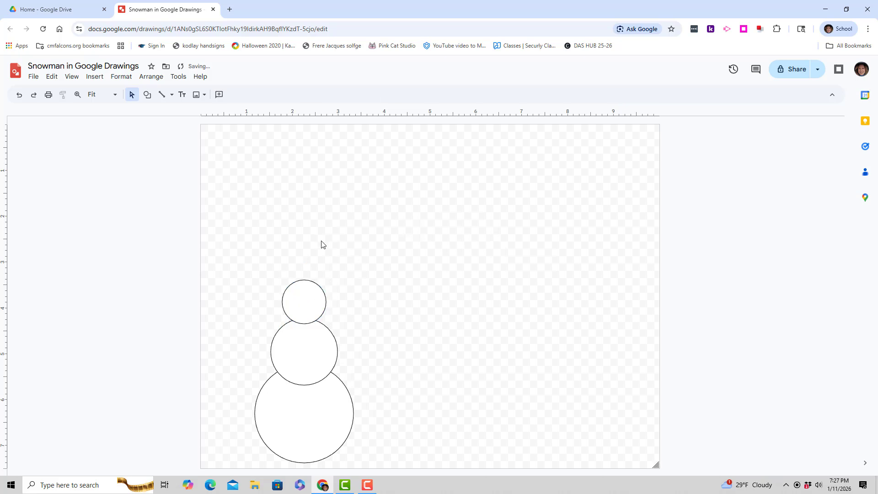
left_click(306, 298)
left_click_drag(306, 297, 305, 297)
left_click(366, 249)
left_click(302, 304)
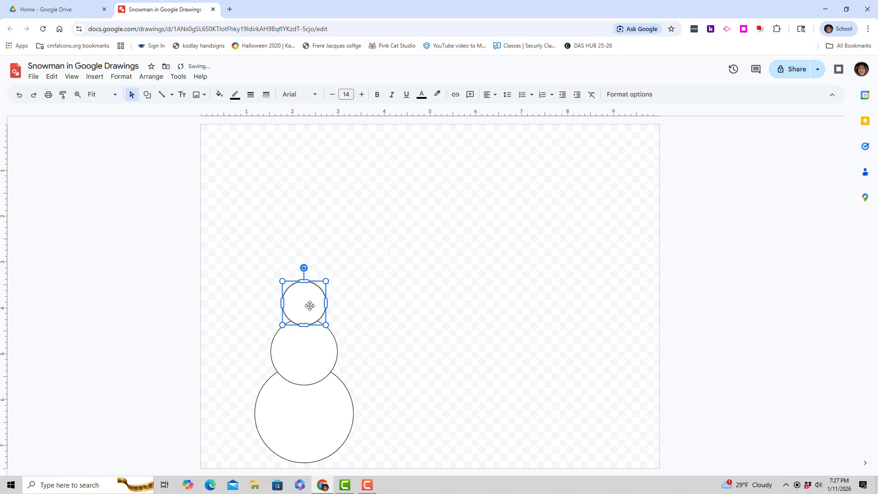
left_click(361, 257)
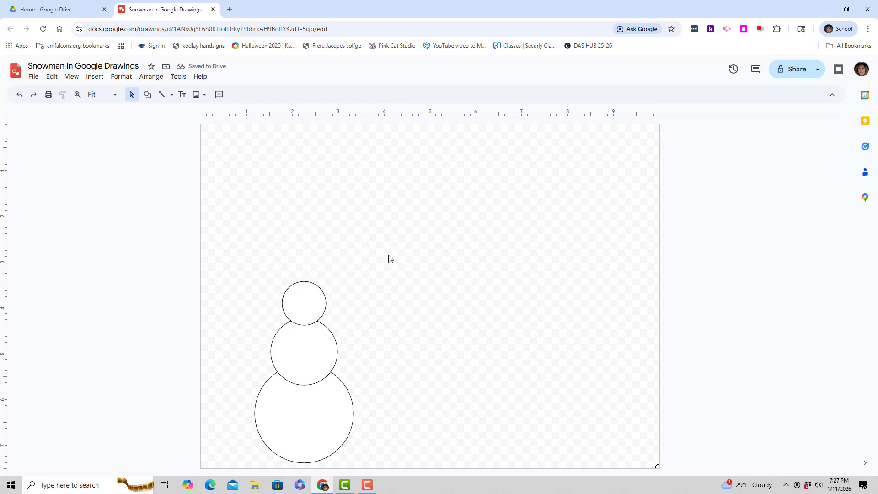
Step: Draw a rectangle about 0.6 inch wide and tall on the empty canvas above and to the right of the head as the hat's crown
left_click(146, 97)
mouse_move(154, 111)
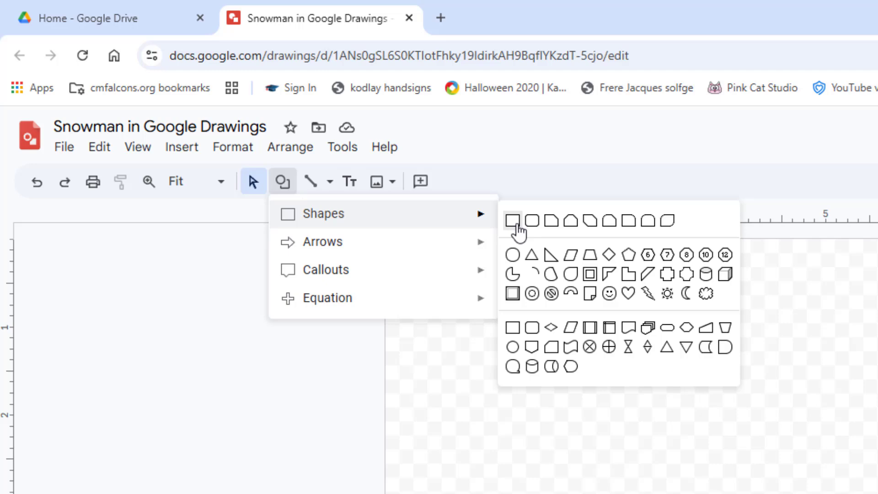
left_click(517, 225)
left_click_drag(726, 445, 770, 493)
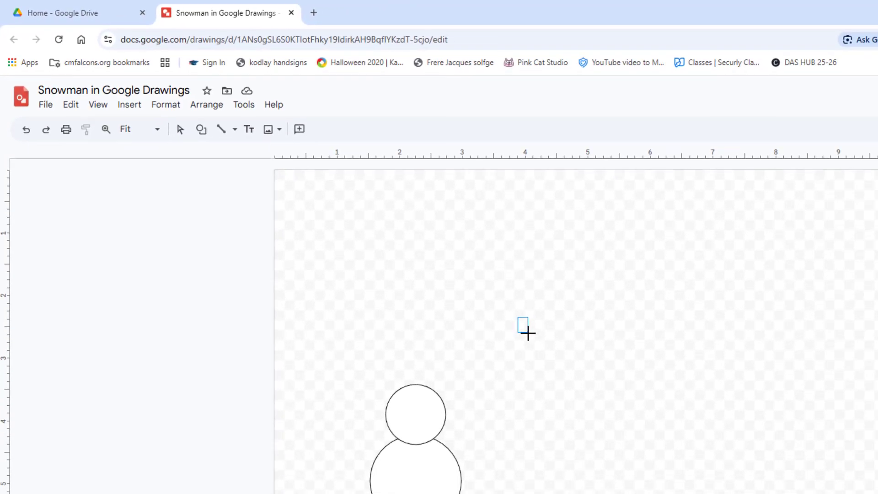
left_click_drag(549, 352, 556, 357)
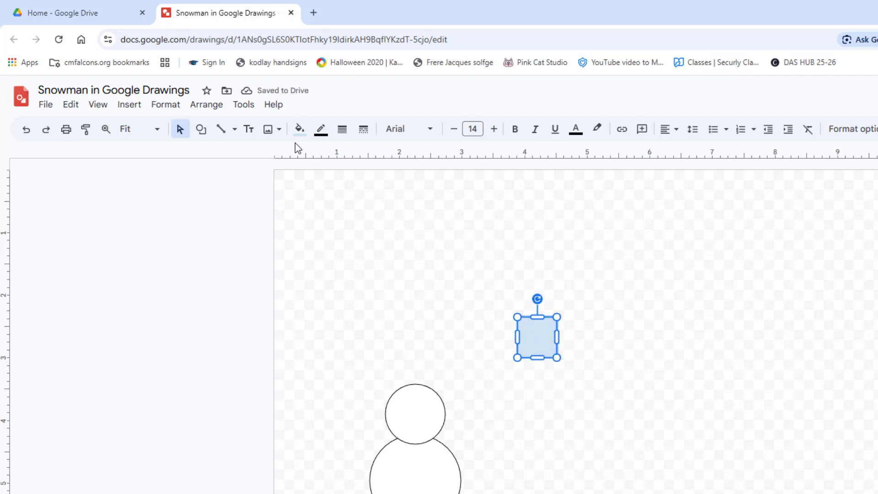
Step: Draw a thin rectangle about 0.95 by 0.15 inch and centre it against the crown's bottom edge as the hat's brim
left_click(201, 129)
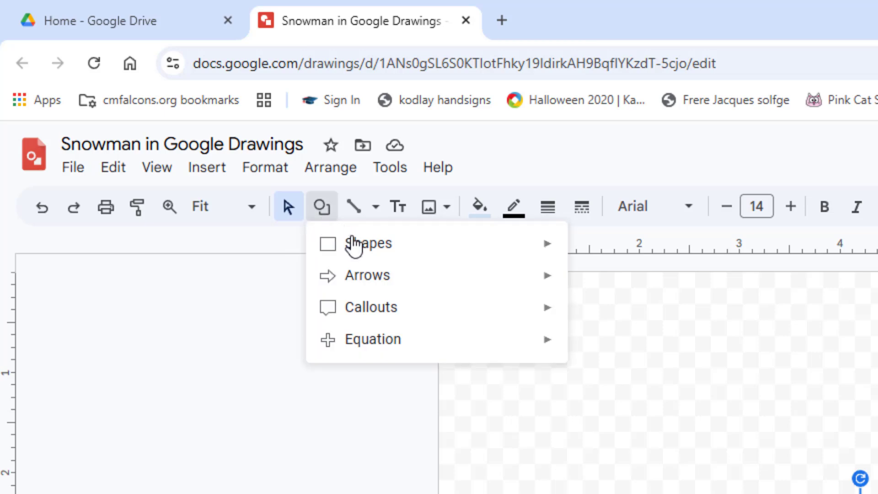
mouse_move(222, 156)
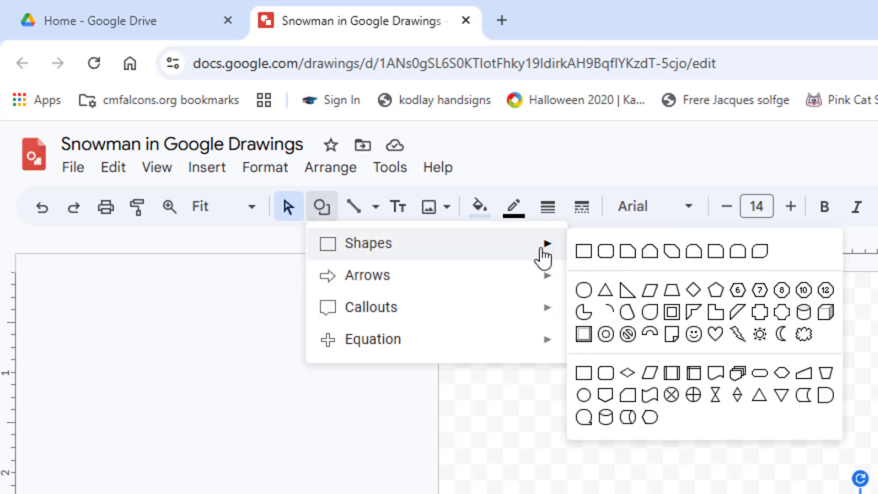
left_click(584, 254)
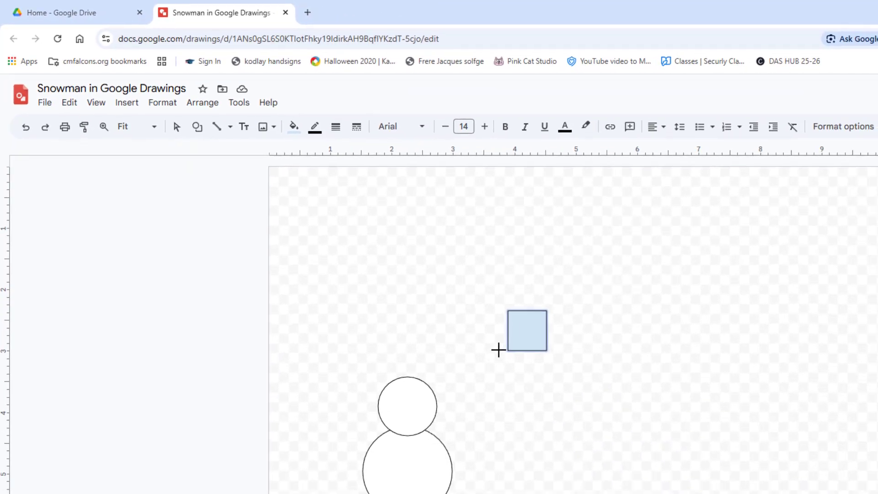
left_click_drag(500, 352, 559, 361)
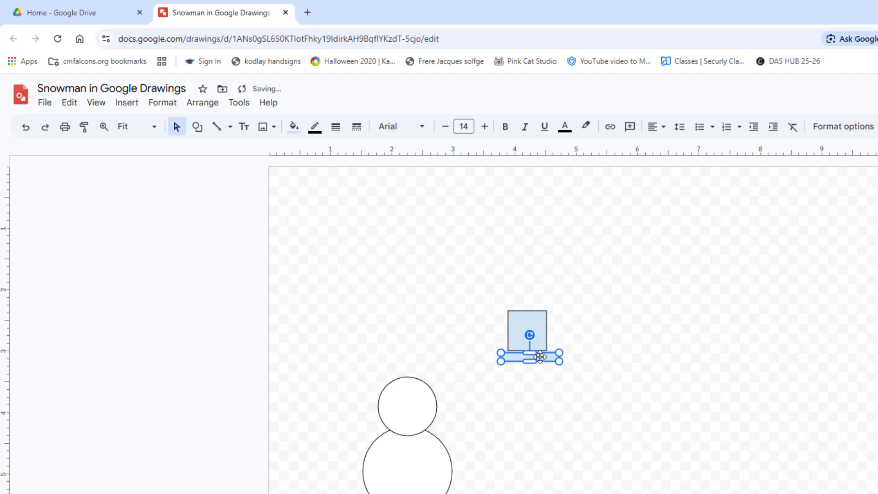
left_click(591, 315)
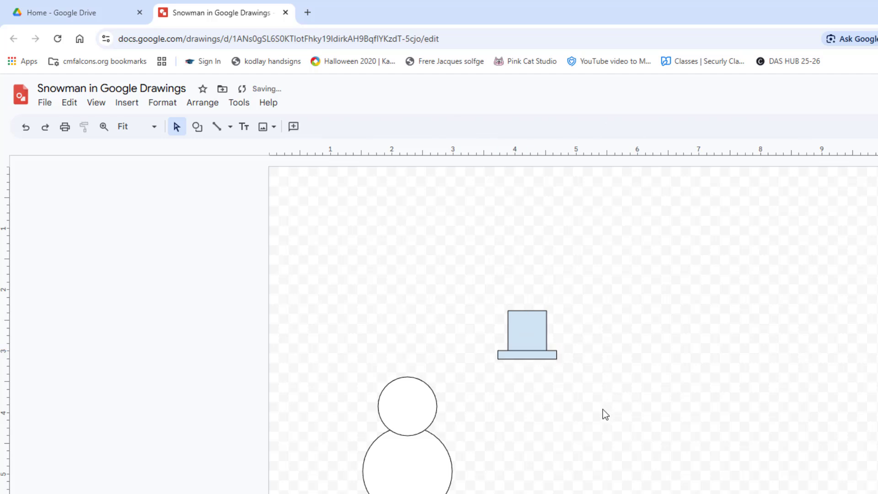
Step: Shorten the hat's crown slightly by lowering its upper edge, keeping its lower edge on the brim
left_click(534, 356)
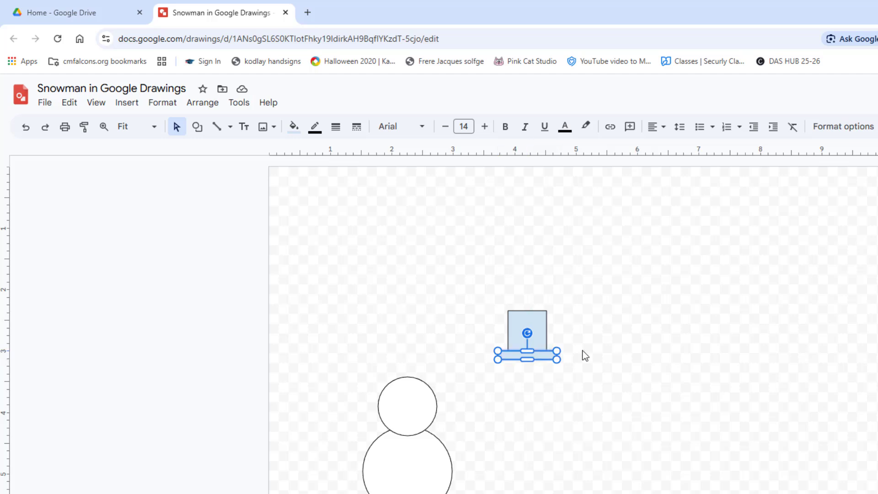
left_click(601, 339)
left_click(524, 328)
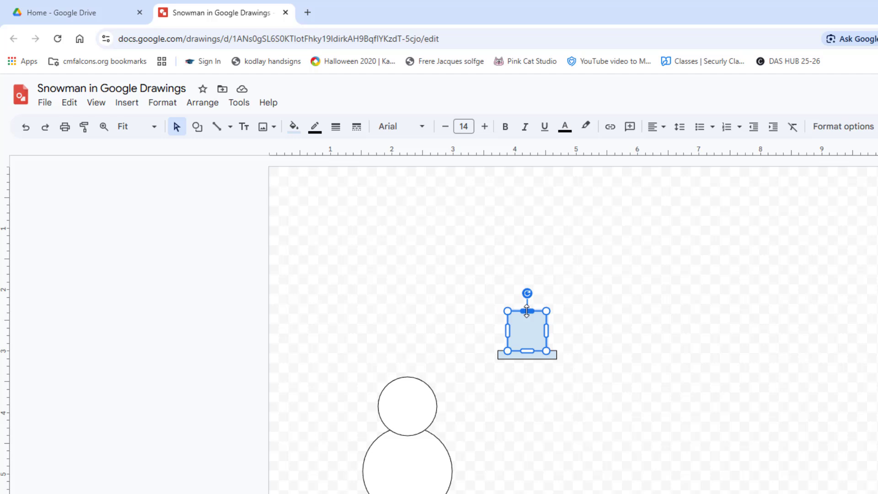
left_click_drag(527, 311, 526, 314)
left_click(618, 325)
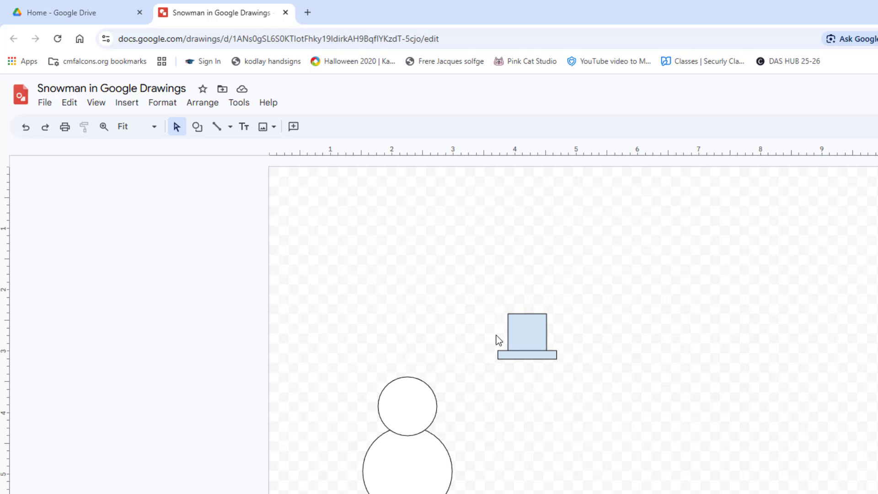
Step: Select the hat's crown and brim together and group them into one object
left_click(526, 332)
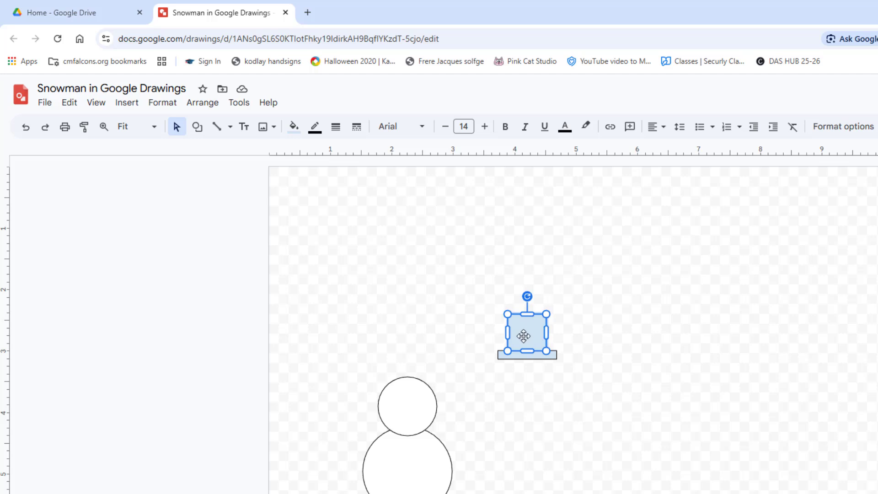
key("shift")
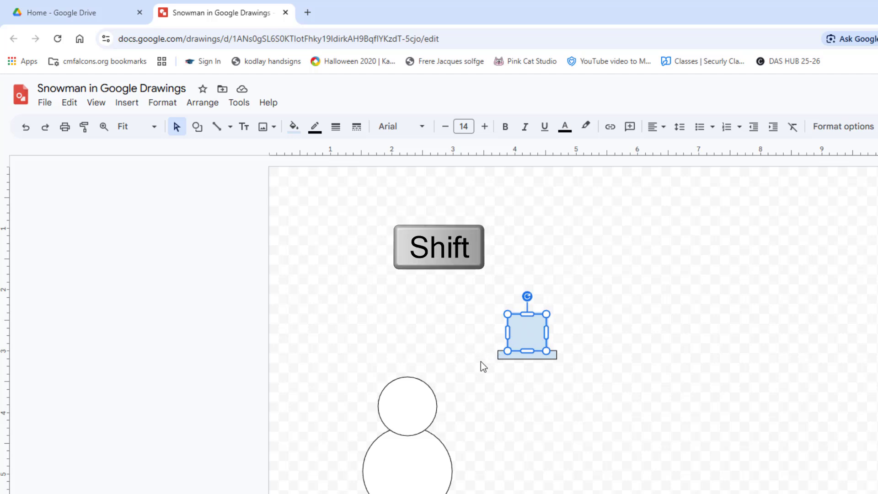
left_click(534, 356, "shift")
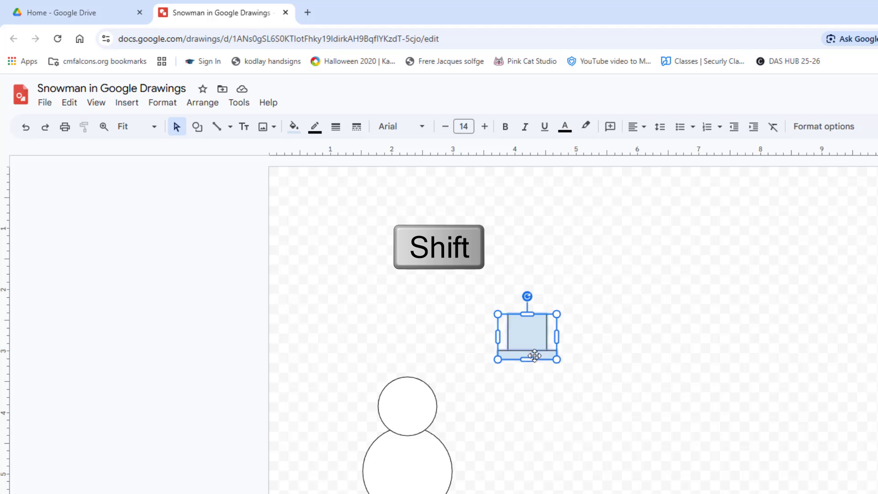
left_click(458, 348)
left_click_drag(474, 291, 575, 394)
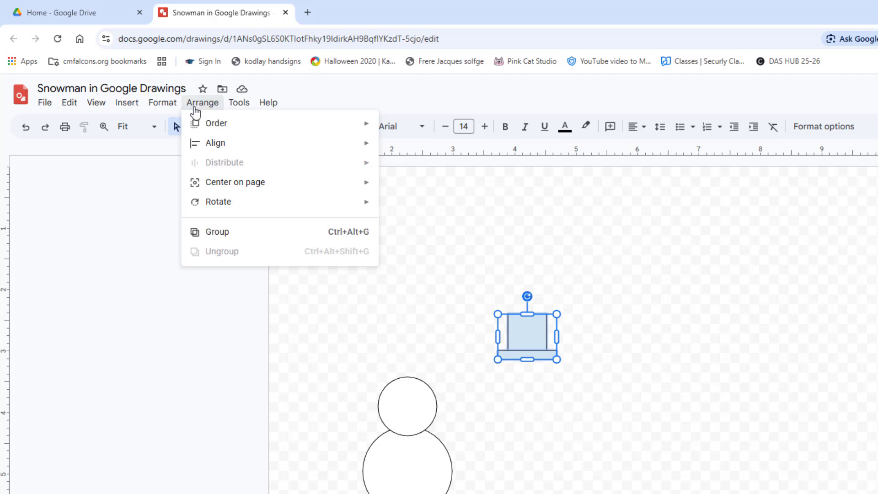
left_click(217, 232)
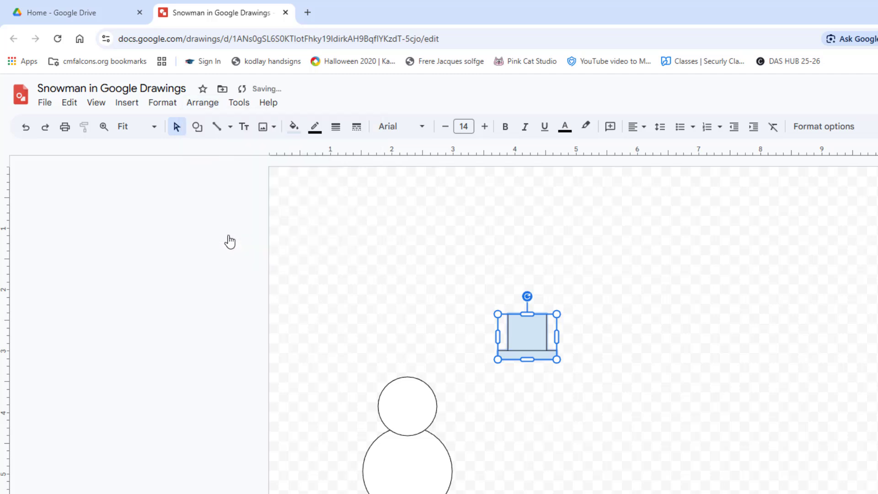
Step: Place the grouped hat centred on top of the snowman's head and fill it with black
left_click_drag(527, 335, 408, 357)
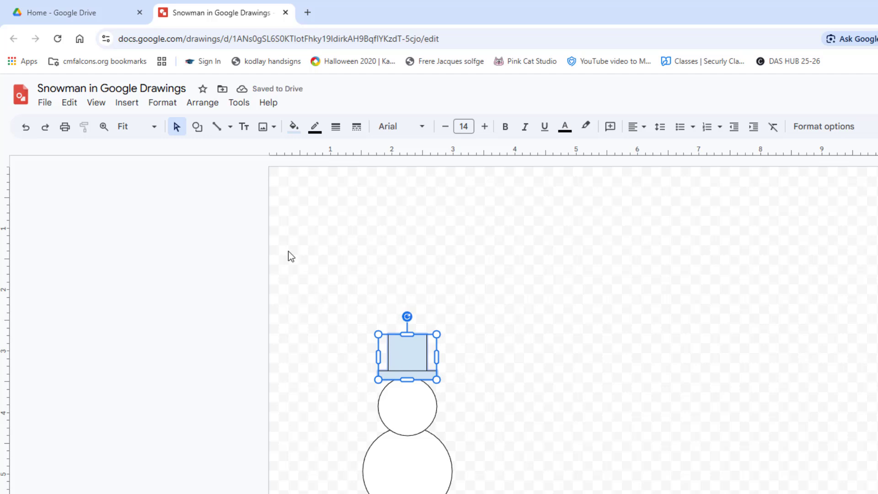
left_click(293, 130)
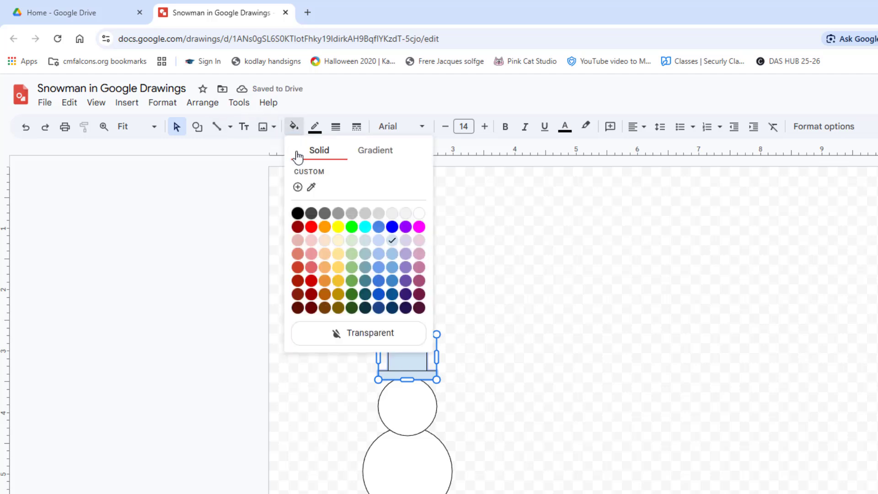
left_click(297, 215)
left_click(476, 259)
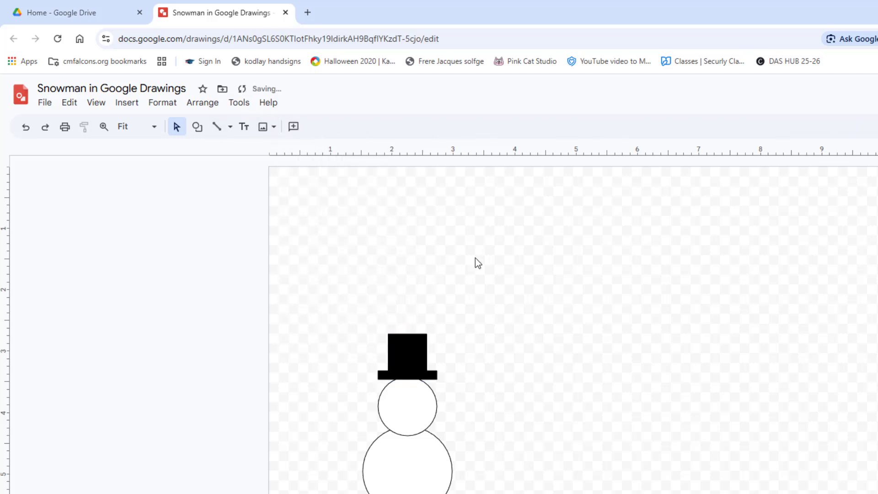
left_click_drag(403, 344, 409, 349)
left_click(646, 334)
left_click(569, 318)
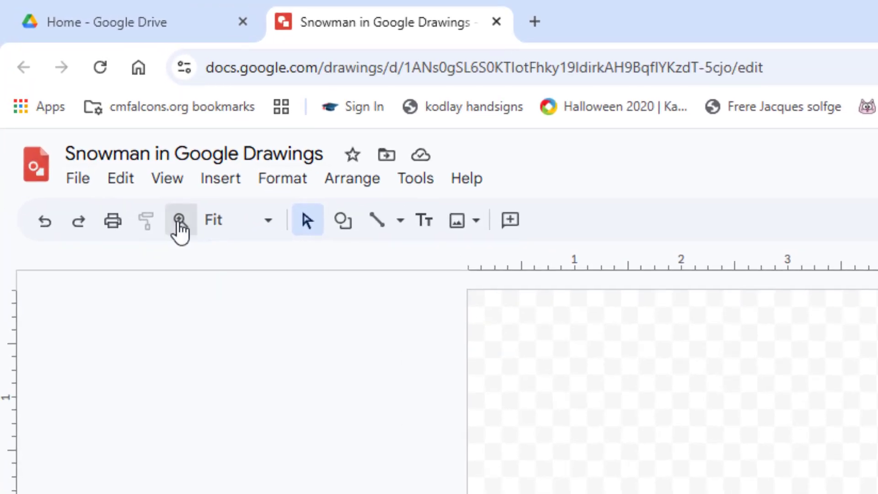
Step: Draw a tiny circle about 0.1 inch across on the empty canvas beside the snowman and fill it with black
left_click(179, 223)
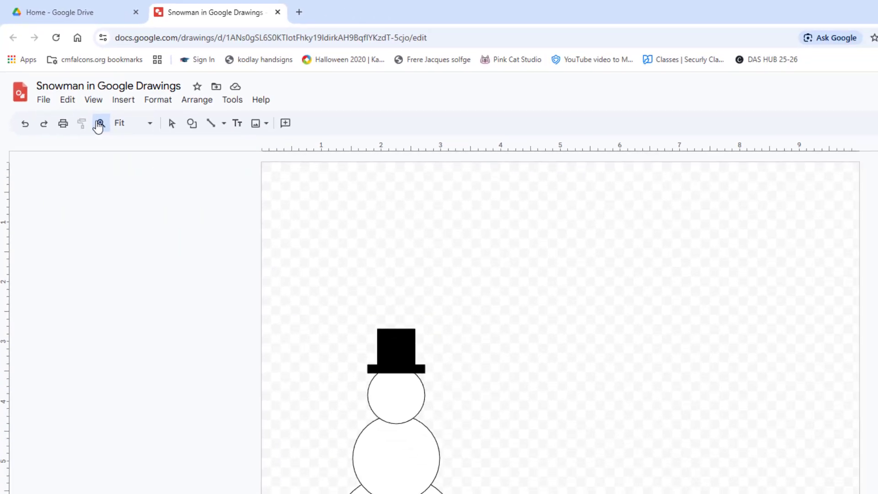
left_click(318, 319)
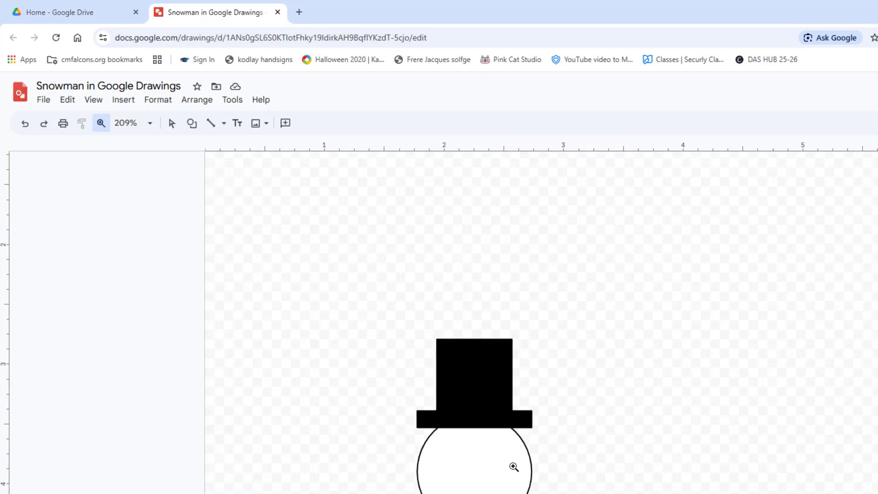
left_click(191, 124)
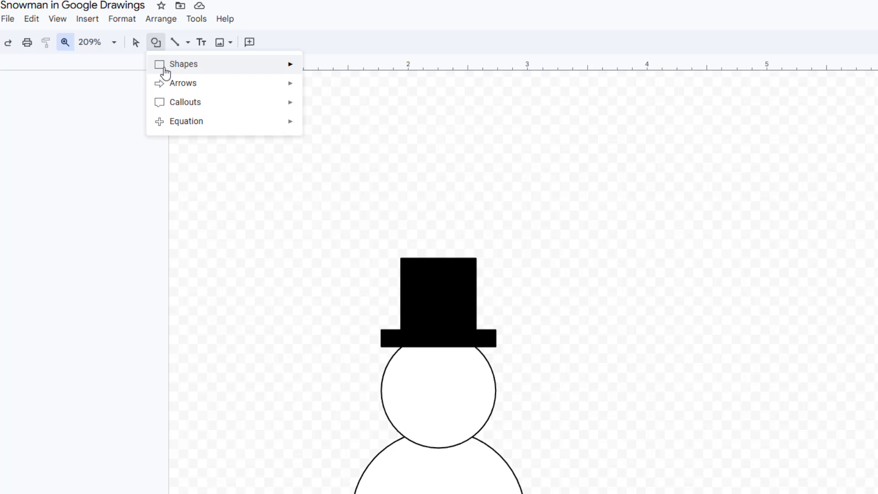
mouse_move(166, 73)
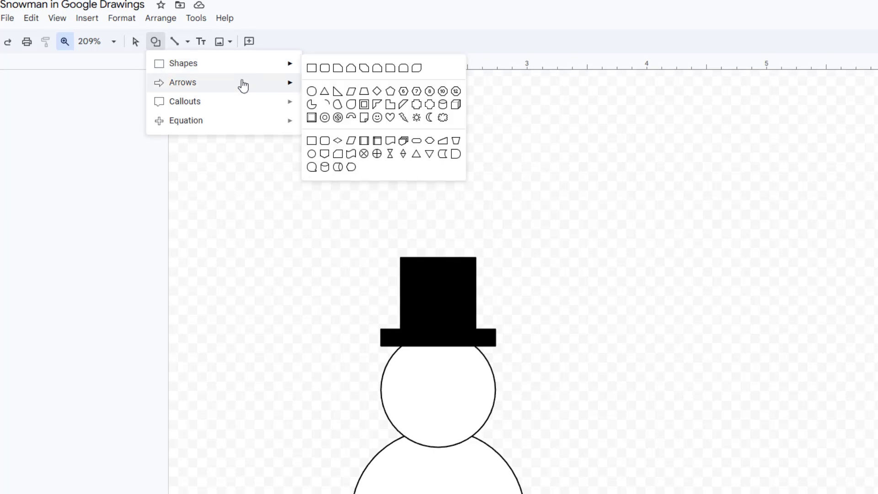
left_click(311, 93)
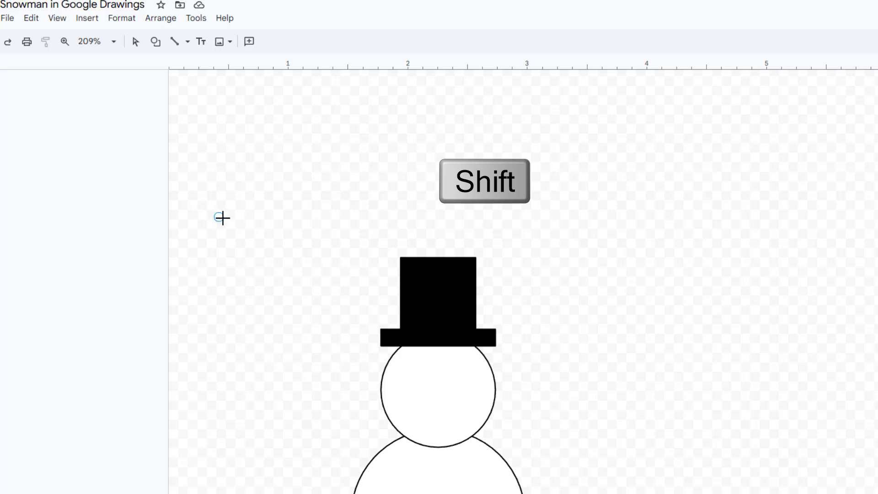
left_click_drag(222, 218, 224, 221)
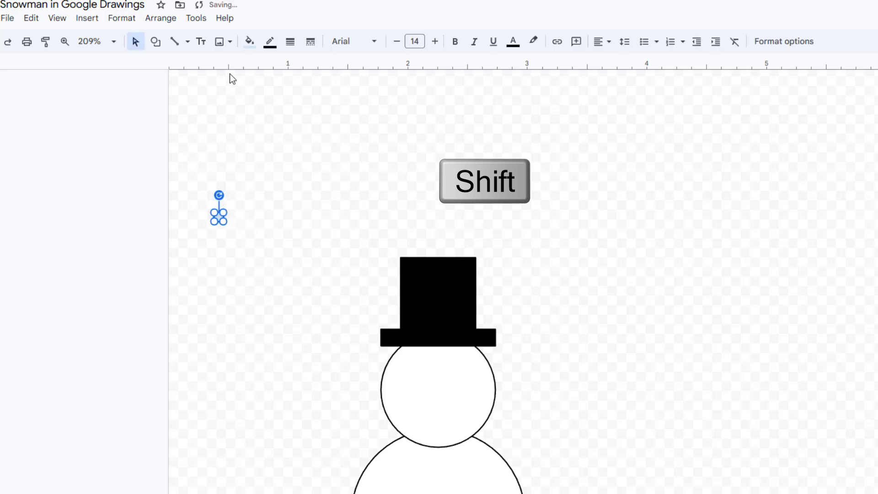
left_click(247, 43)
left_click(250, 125)
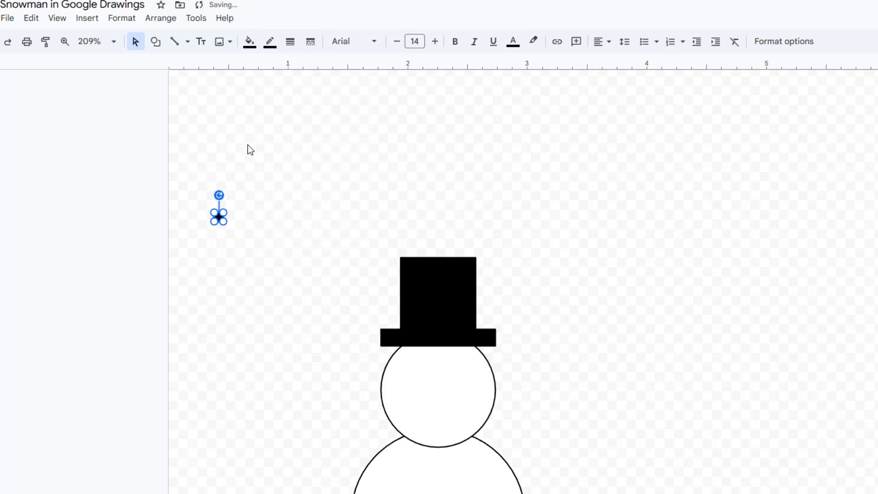
Step: Move the small black circle onto the upper left part of the head as the first eye
left_click(64, 41)
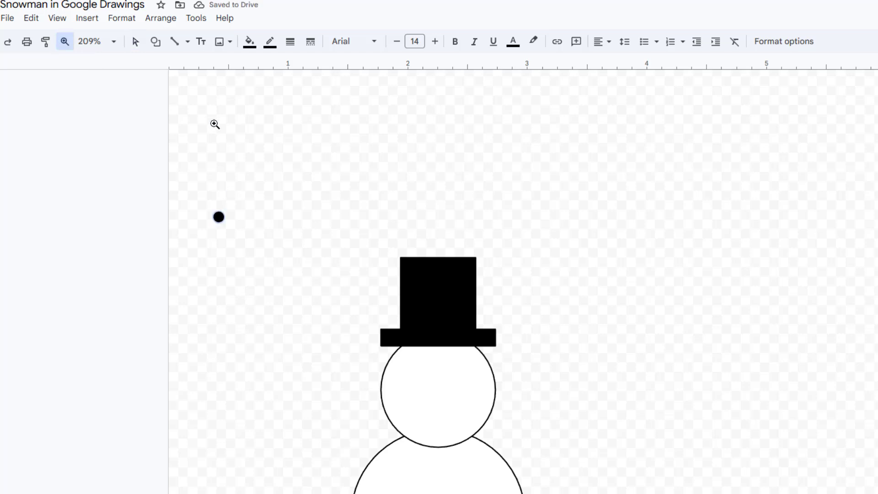
left_click(222, 159)
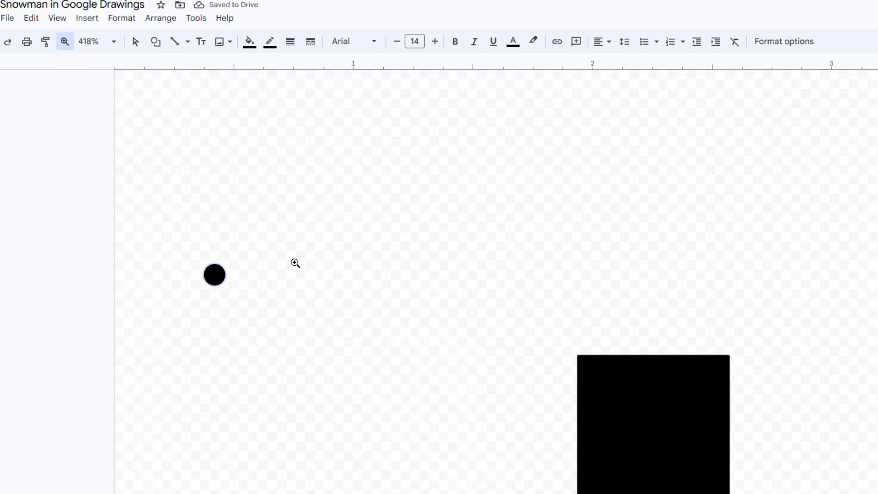
scroll(850, 245, "down", 2)
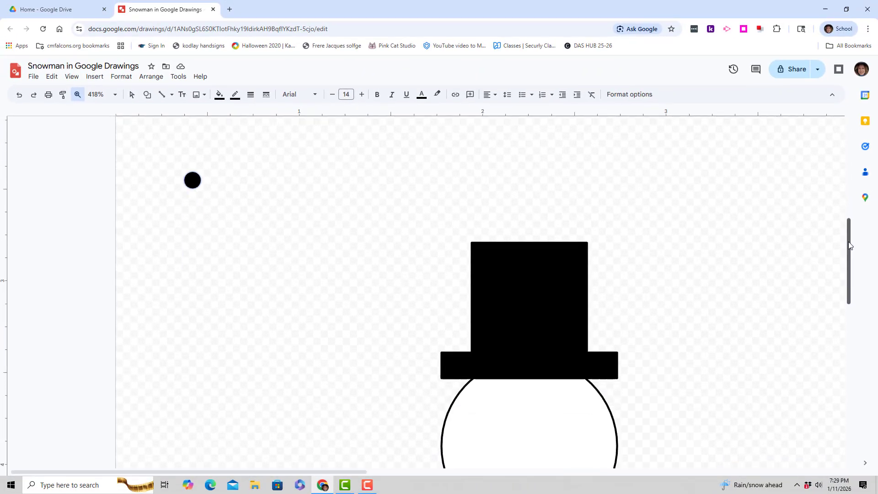
scroll(850, 246, "down", 1)
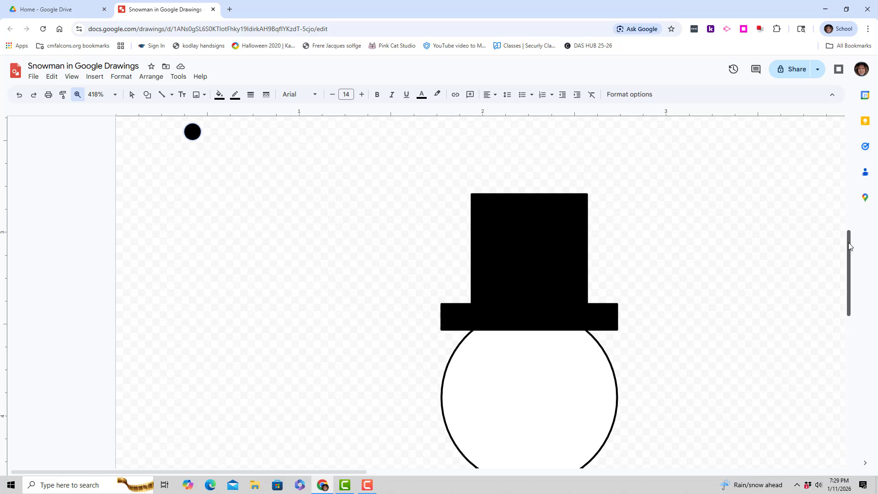
left_click(133, 95)
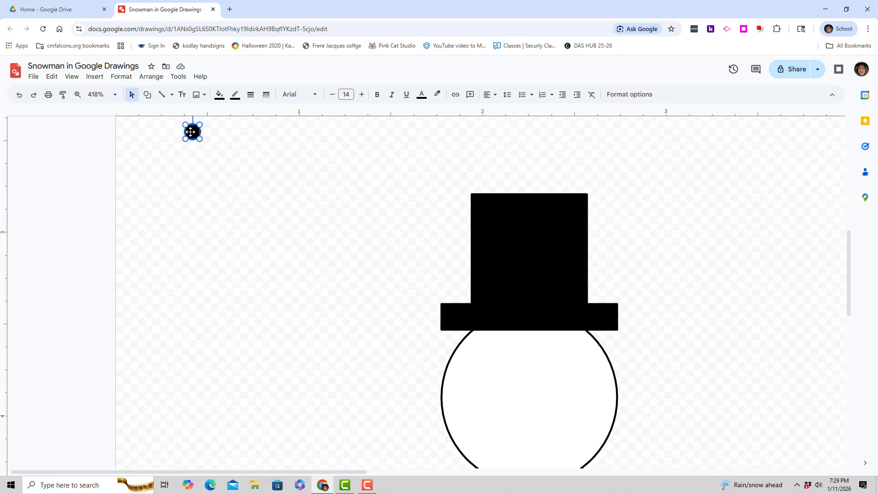
left_click_drag(273, 246, 490, 376)
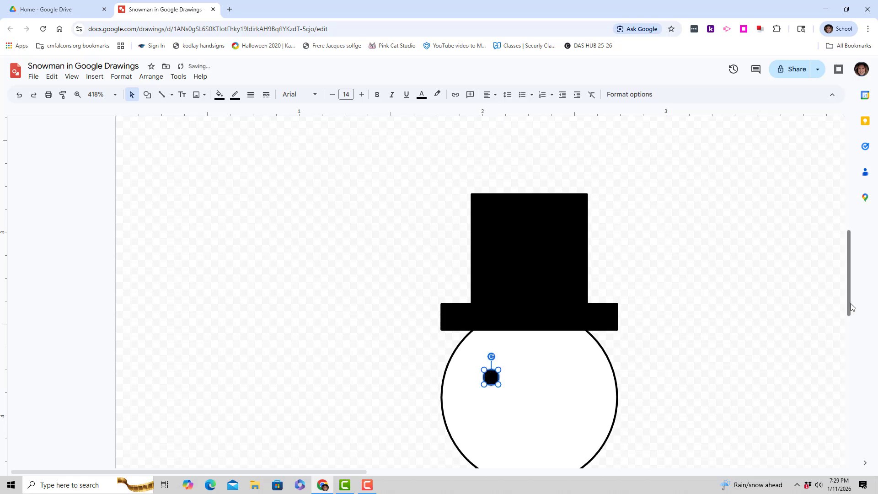
Step: Duplicate the eye and place the copy level with it on the right half of the face
scroll(851, 292, "down", 1)
mouse_move(848, 326)
left_mouse_down()
mouse_move(847, 344)
mouse_move(849, 319)
left_mouse_up()
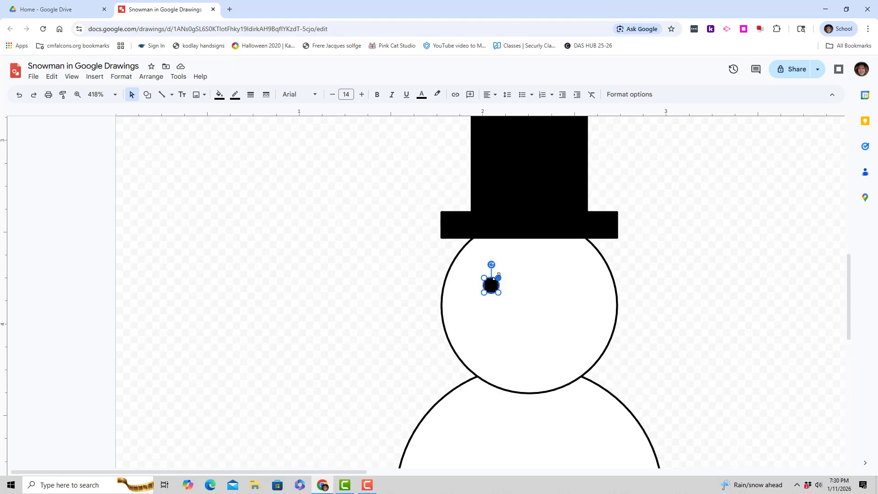
key("ctrl+d")
left_click_drag(522, 313, 555, 281)
left_click(704, 287)
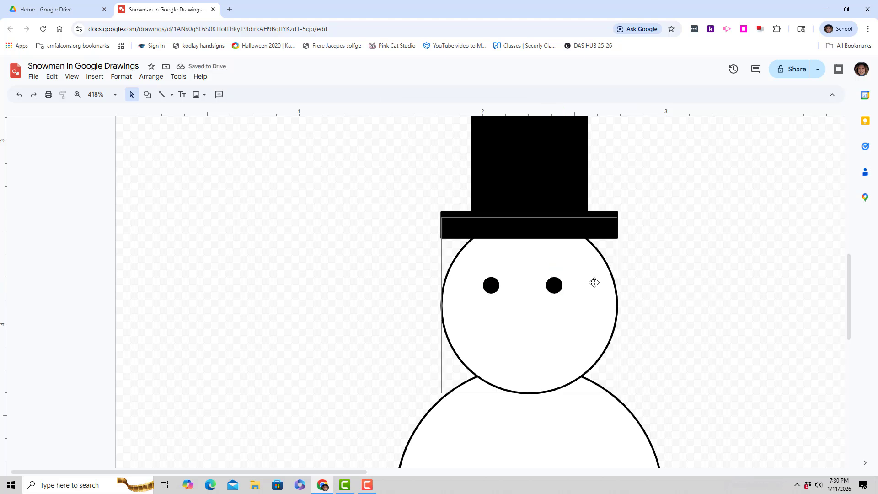
Step: Draw a narrow triangle about 0.2 inch wide and 0.45 inch tall beside the snowman and fill it with orange
left_click(147, 94)
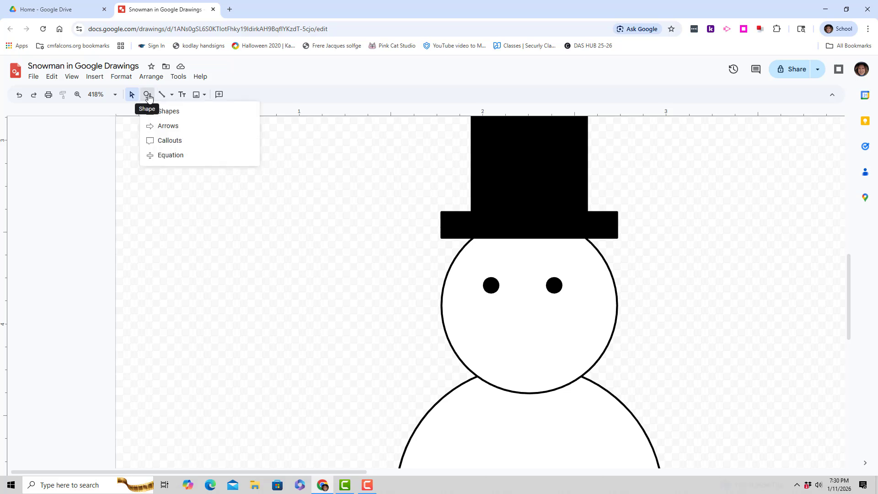
mouse_move(197, 118)
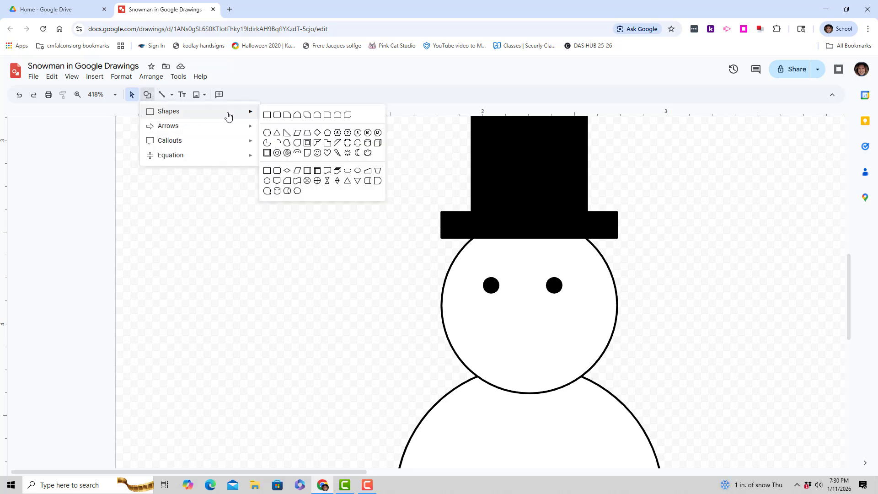
left_click(278, 136)
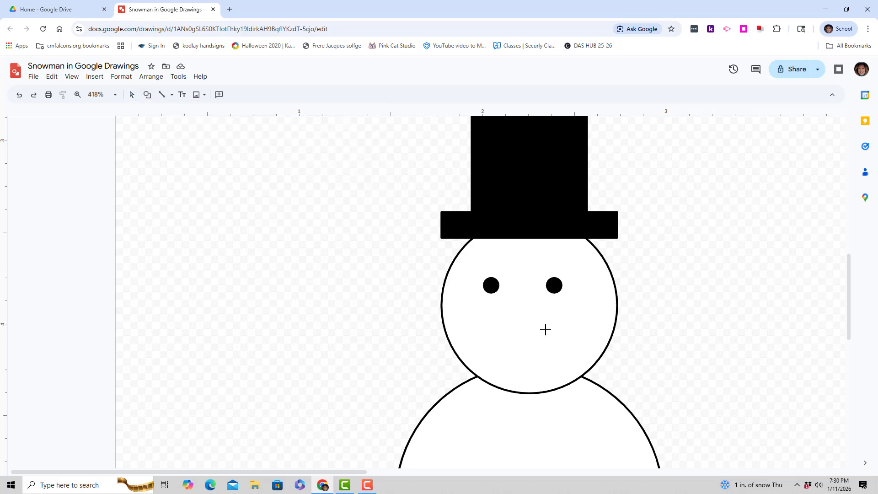
left_click_drag(238, 274, 273, 358)
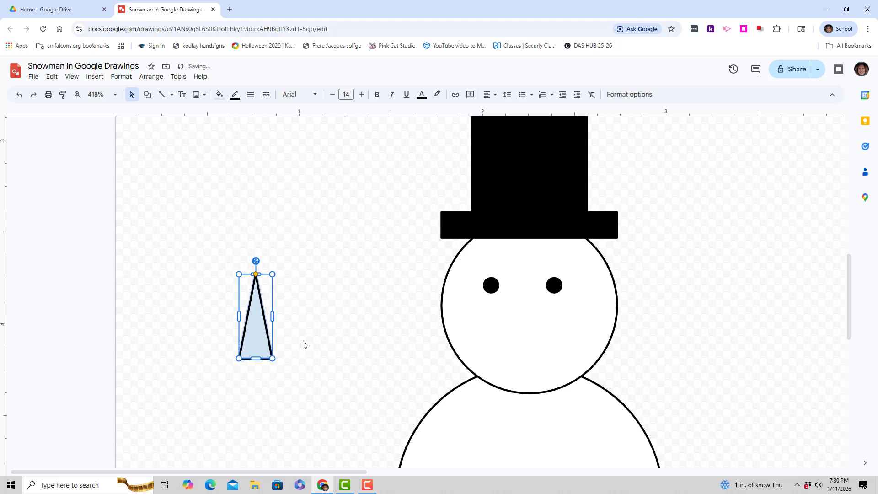
left_click(219, 95)
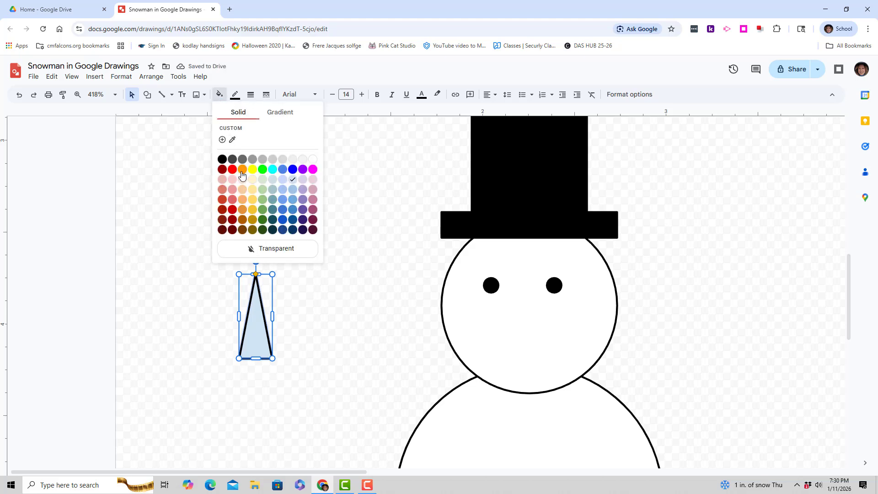
left_click(243, 169)
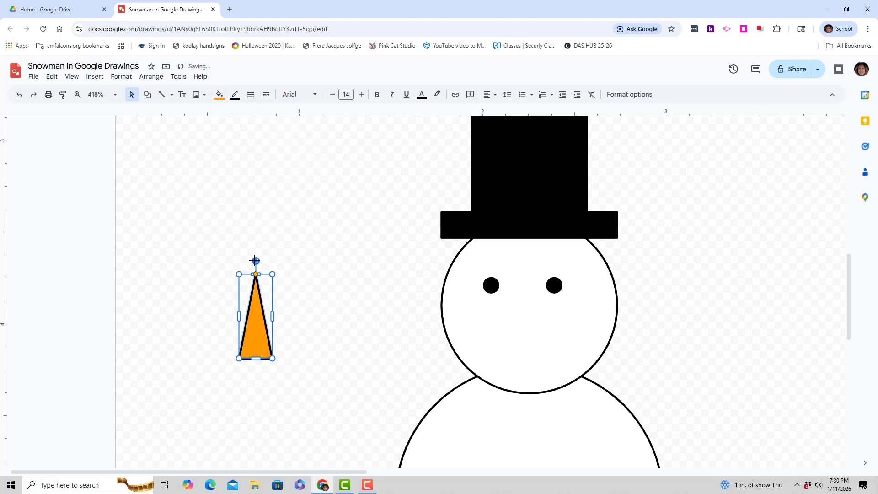
Step: Rotate the orange triangle about 107° clockwise and move it onto the face, its base just below and between the eyes, as the nose
left_click_drag(255, 260, 300, 383)
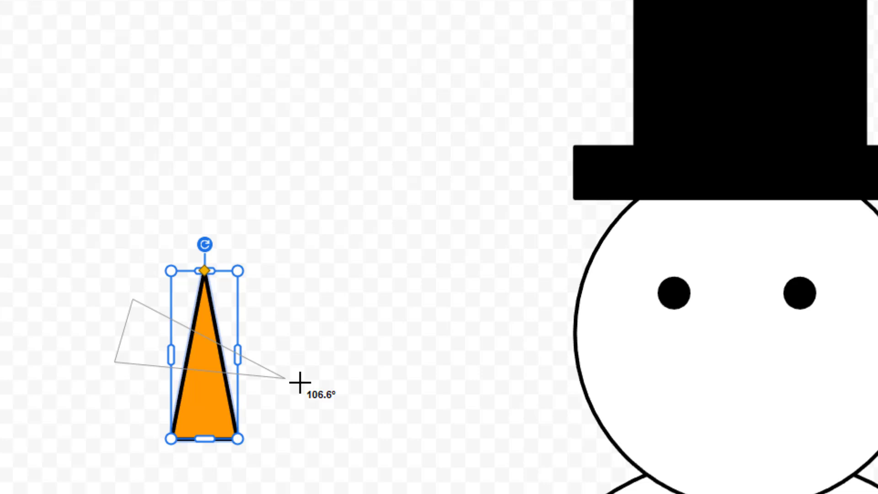
left_click_drag(201, 349, 766, 362)
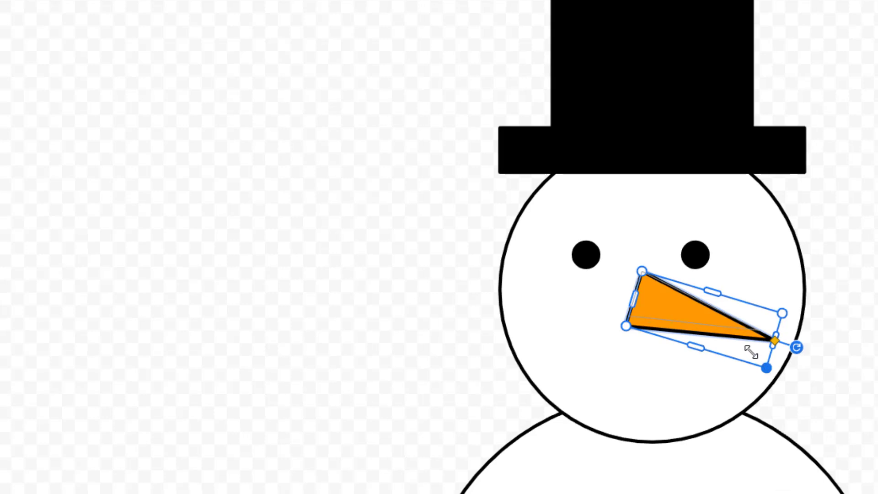
Step: Draw a narrow crescent moon shape about 0.12 inch wide and 0.3 inch tall on the empty canvas beside the snowman
left_click_drag(750, 351, 750, 351)
left_click(392, 274)
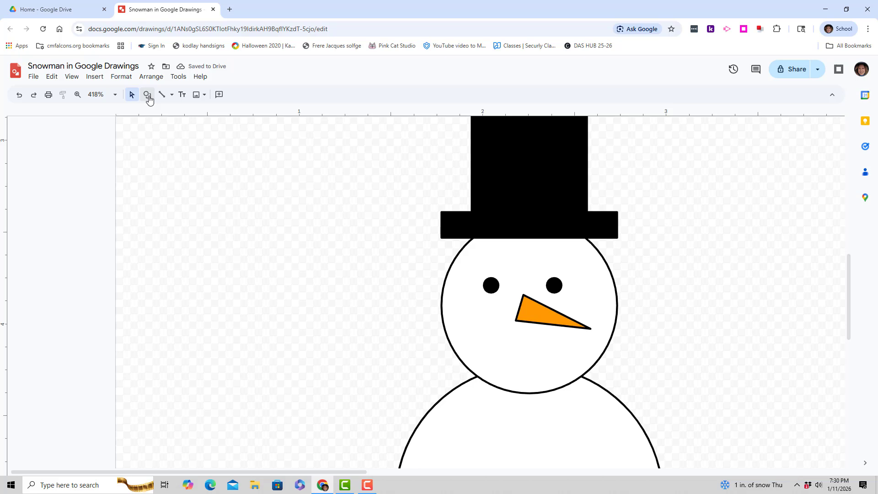
left_click(148, 96)
mouse_move(174, 113)
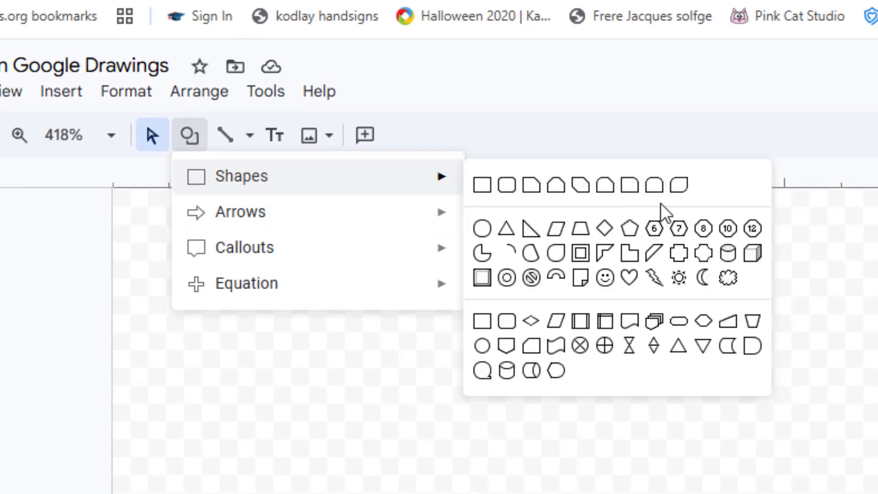
left_click(705, 288)
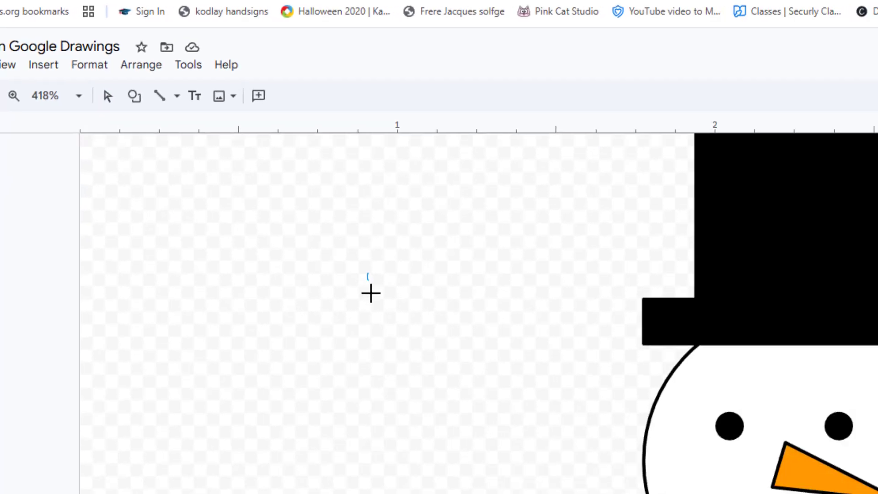
left_click_drag(251, 187, 278, 252)
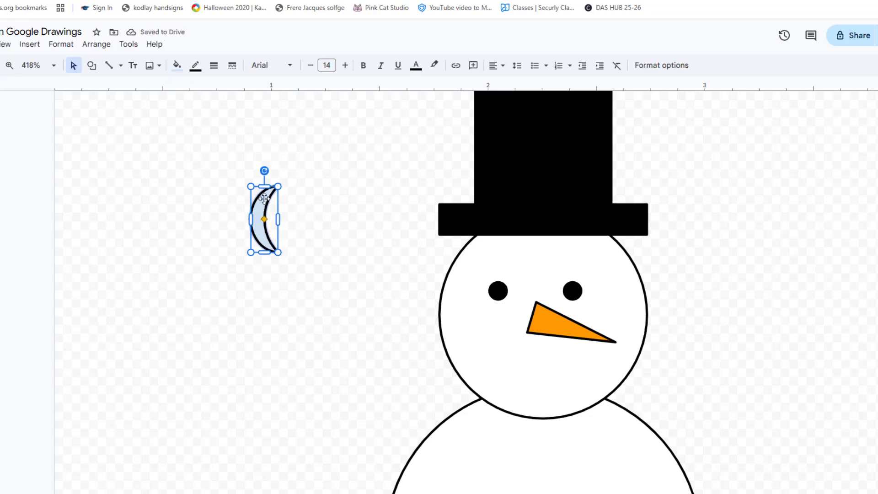
Step: Rotate the crescent about 90° counterclockwise, move it below the nose as a smiling mouth and widen it to about 0.37 inch
left_click_drag(263, 167, 208, 225)
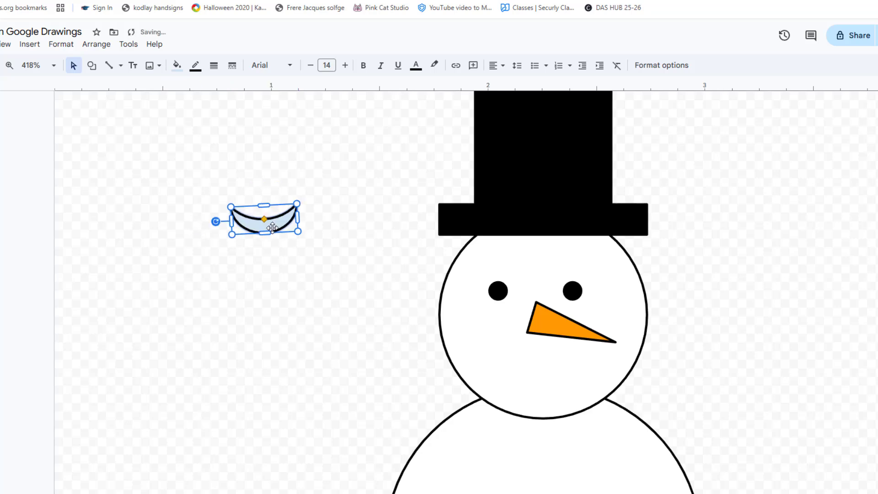
left_click_drag(272, 226, 555, 383)
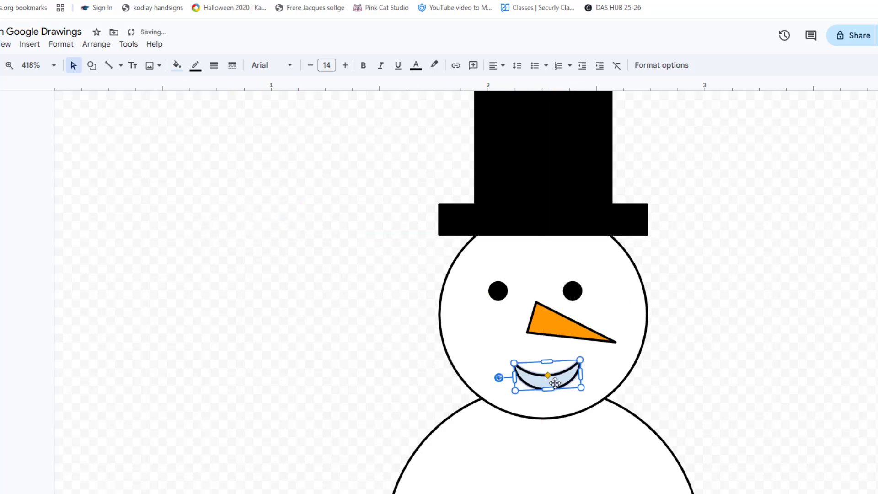
left_click_drag(493, 371, 553, 381)
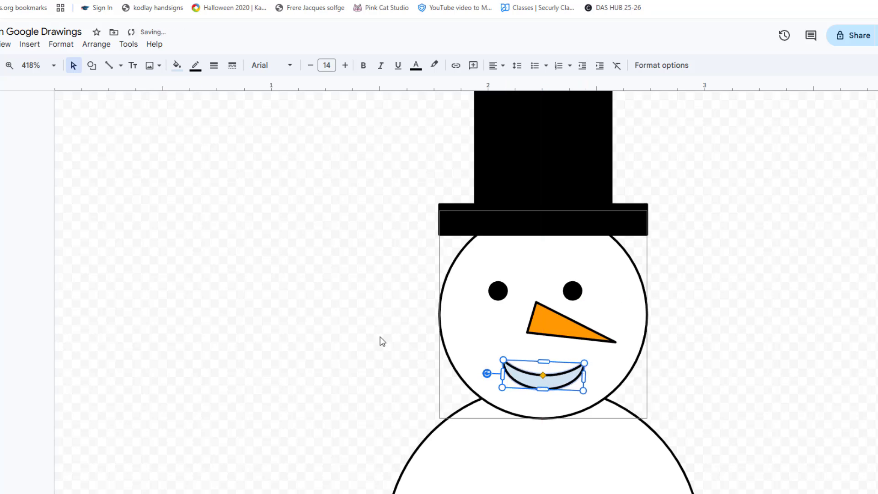
Step: Fill the mouth with a medium brick red
left_click(176, 66)
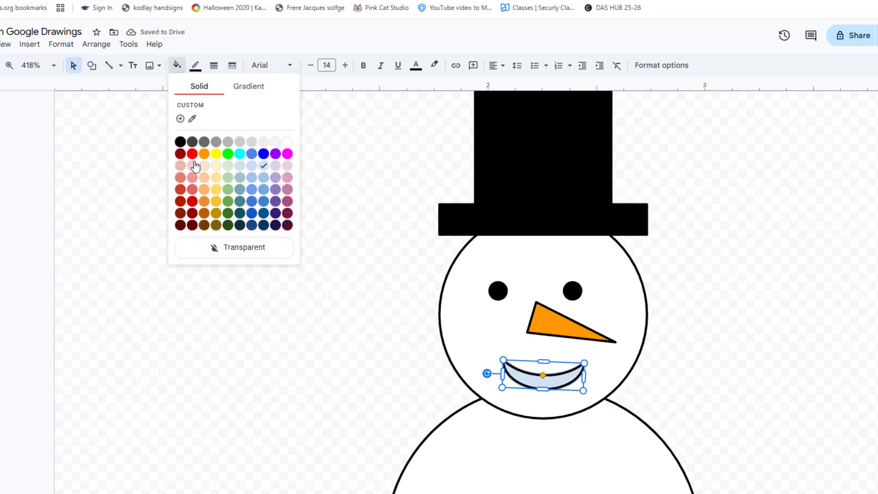
left_click(184, 192)
left_click(289, 210)
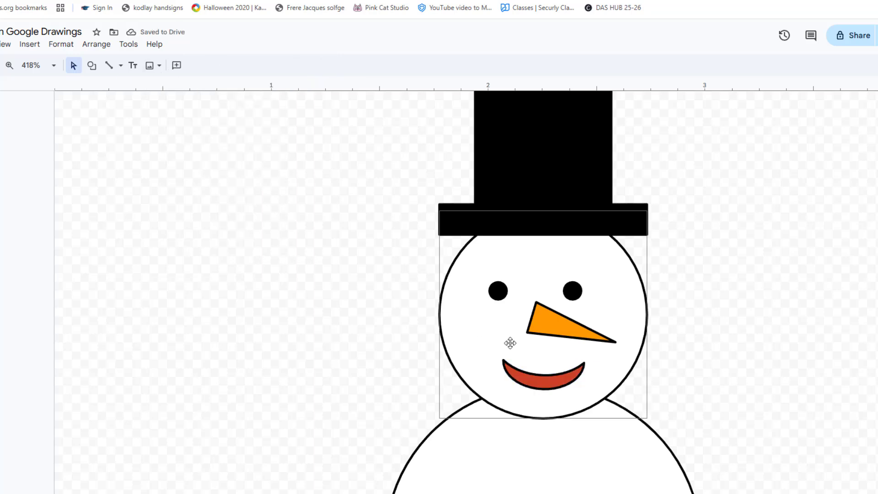
Step: Set the mouth's fill to a dark brownish red
left_click(512, 386)
left_click(177, 65)
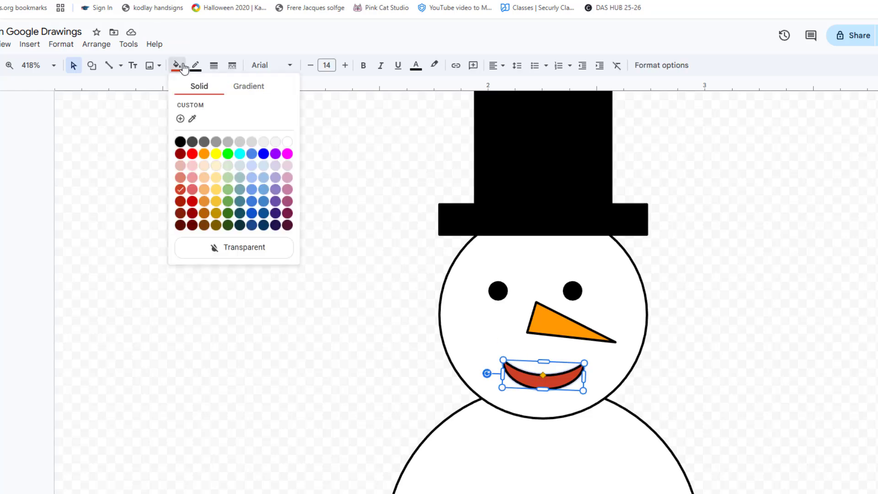
left_click(180, 213)
left_click(416, 255)
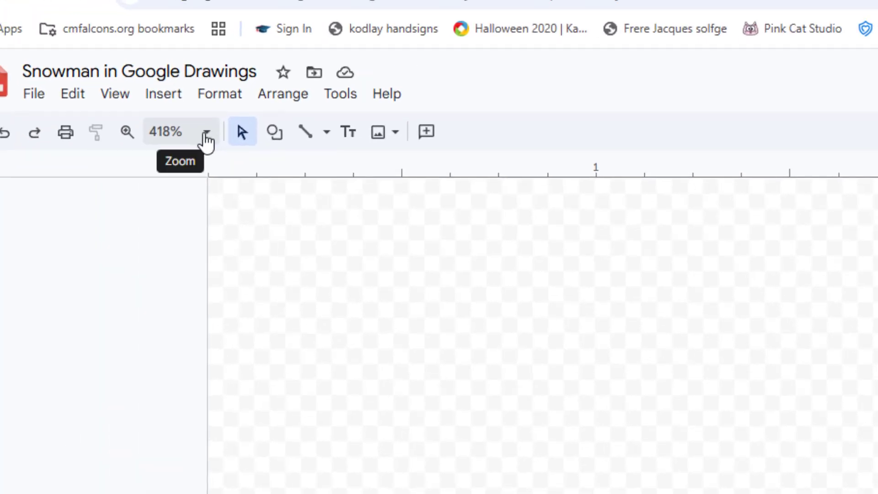
Step: Draw a thin upright rectangle about 0.1 inch wide and 1.15 inches tall above and right of the snowman and fill it with dark brown
left_click(206, 133)
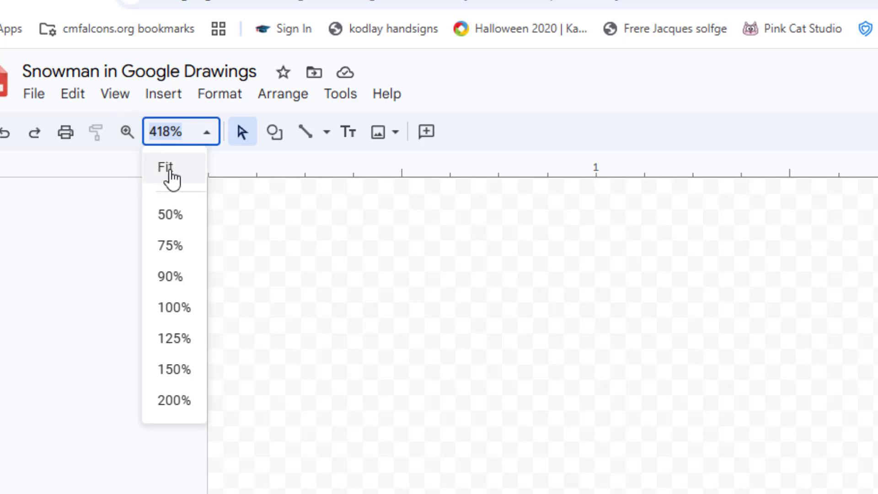
left_click(169, 169)
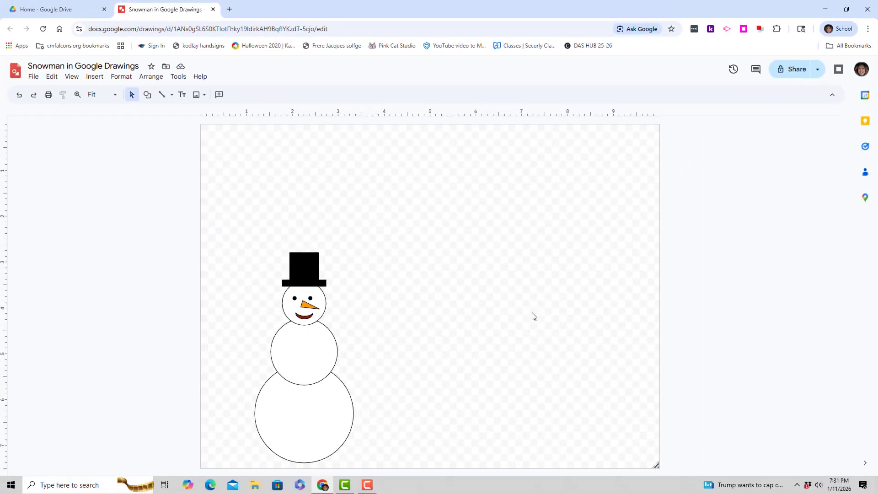
left_click(146, 95)
mouse_move(164, 117)
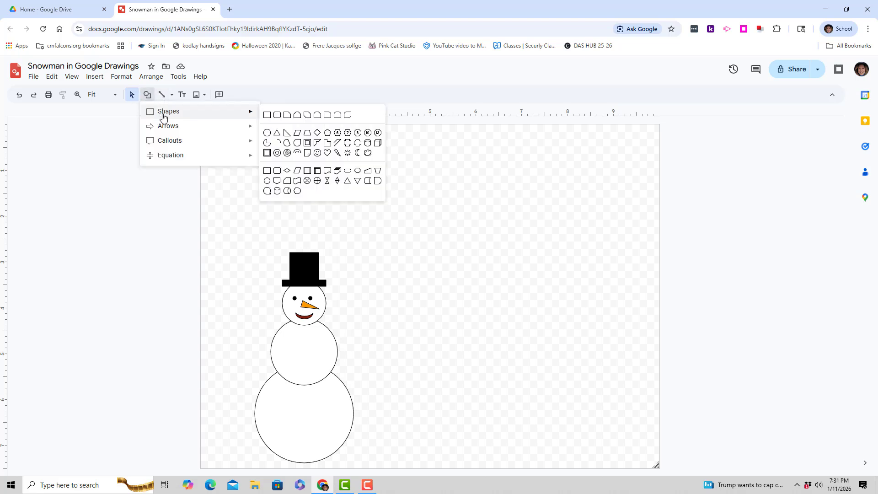
left_click(267, 115)
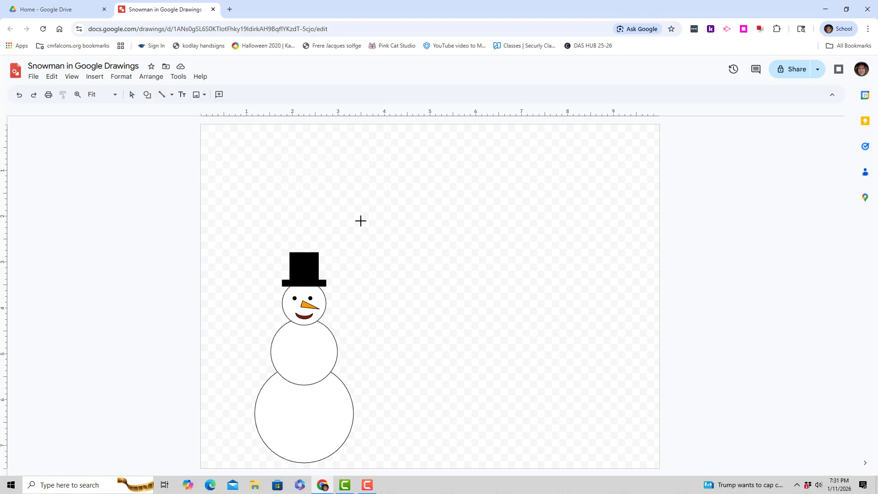
left_click_drag(363, 221, 368, 274)
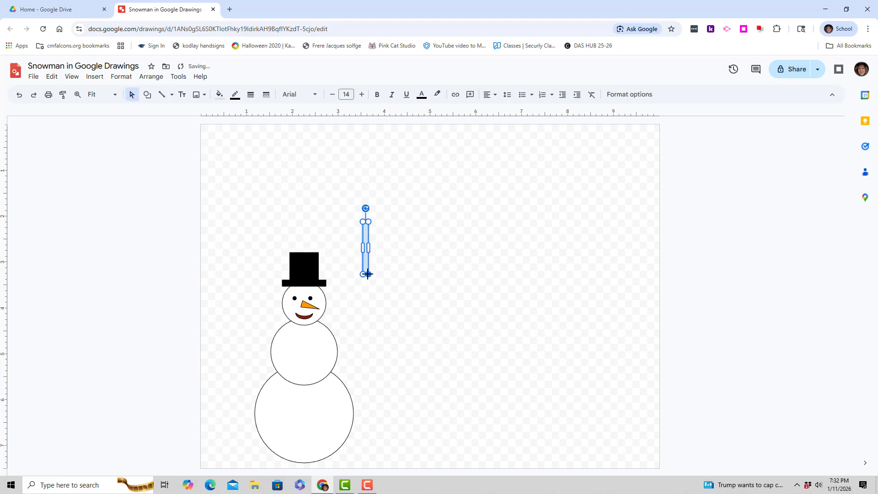
left_click(219, 95)
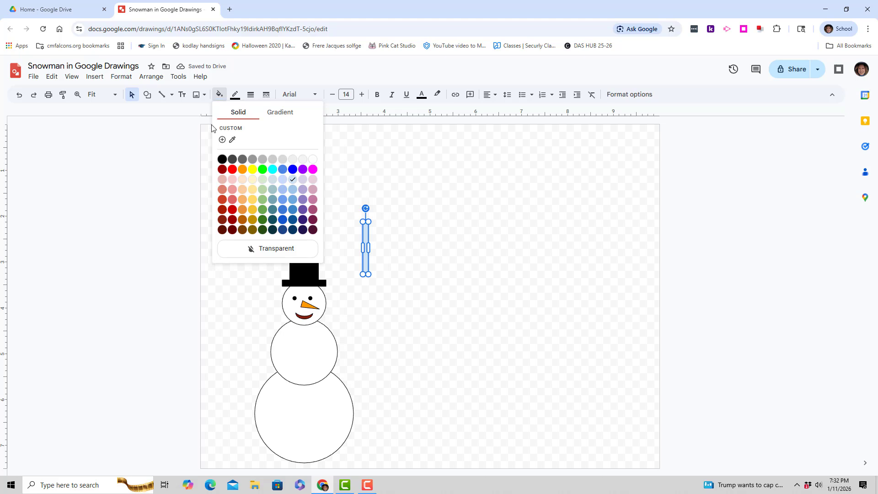
left_click(243, 230)
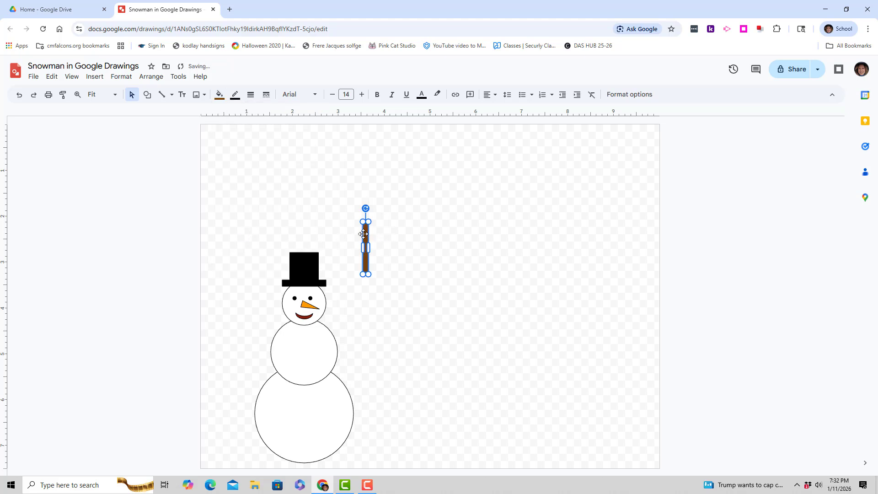
left_click(396, 236)
Step: Duplicate the brown rectangle twice
left_click(365, 233)
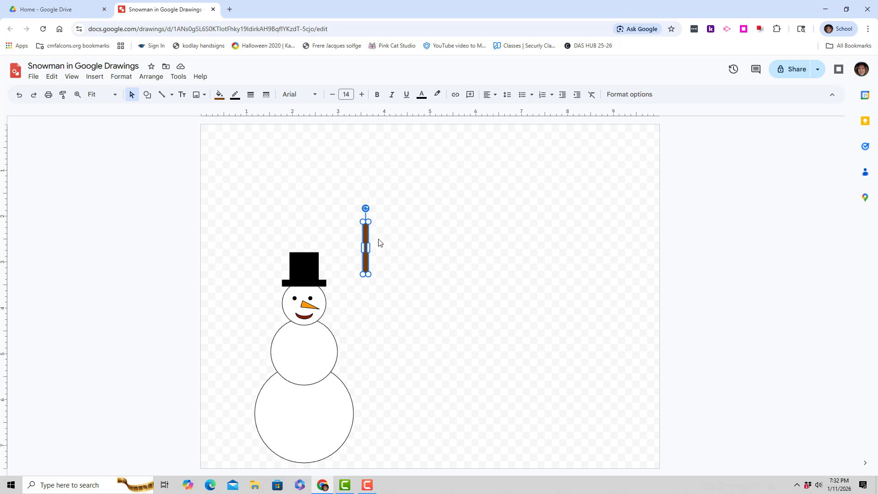
key("ctrl+d")
key("ctrl+d")
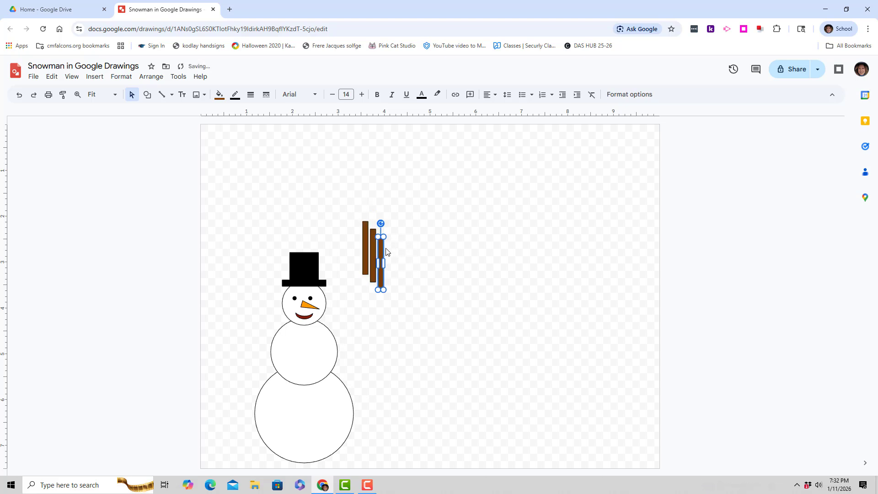
Step: Shorten one copy to about 0.45 inch, tilt it about 30° counterclockwise and attach it to the original stick's top as the left branch
left_click_drag(380, 249, 402, 243)
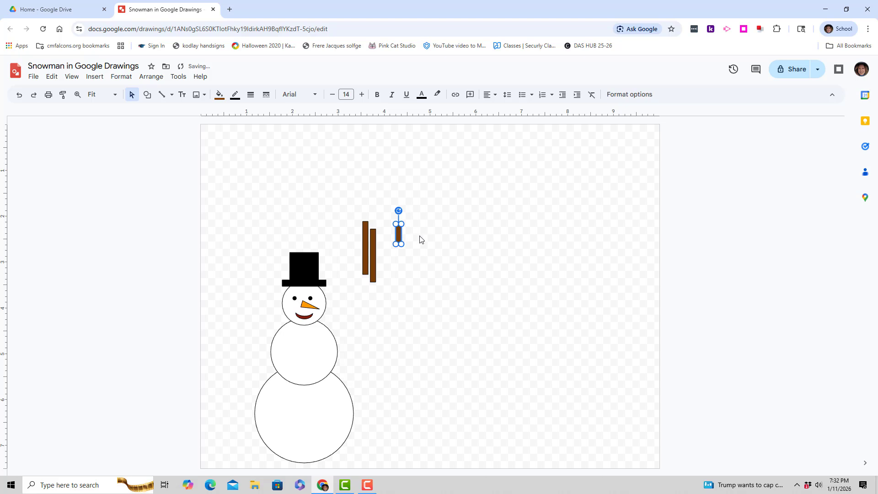
left_click(417, 240)
left_click(399, 237)
left_click_drag(398, 234, 359, 221)
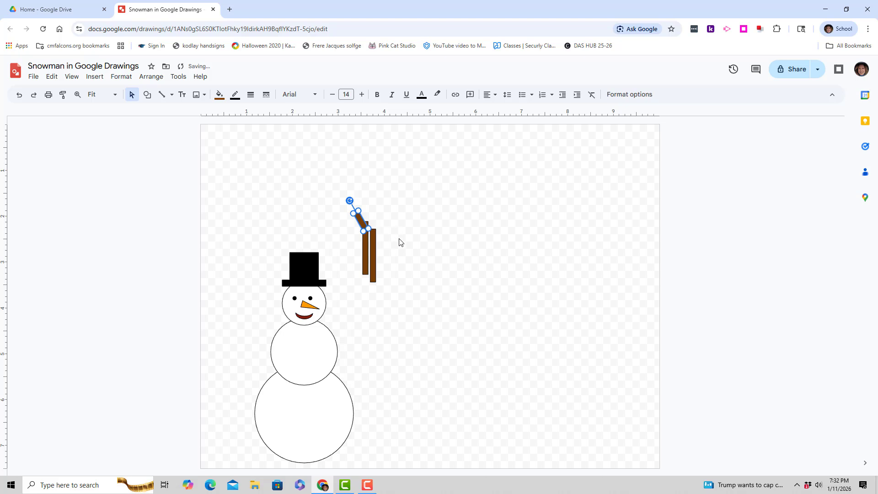
left_click(390, 261)
Step: Shorten the other copy to about 0.45 inch, tilt it about 20° clockwise and attach it to the stick's top as the right branch
left_click_drag(374, 257, 411, 243)
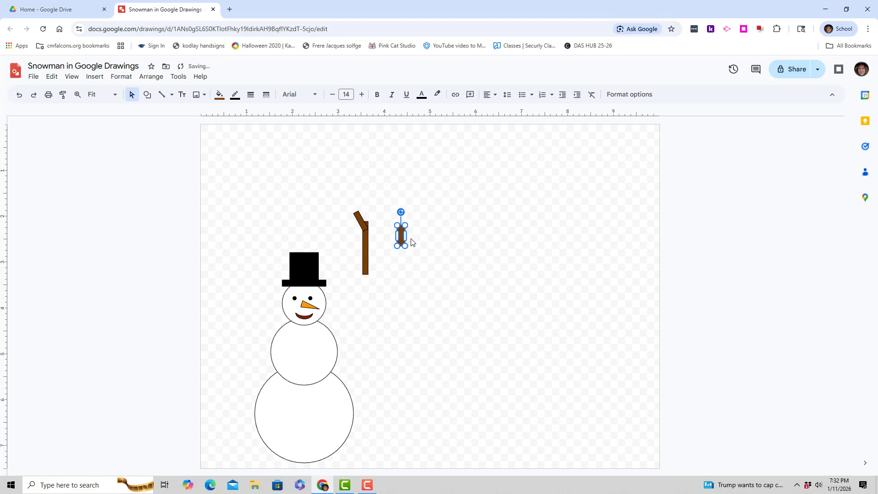
left_click(418, 239)
left_click(400, 226)
left_click_drag(400, 210, 369, 219)
left_click(399, 273)
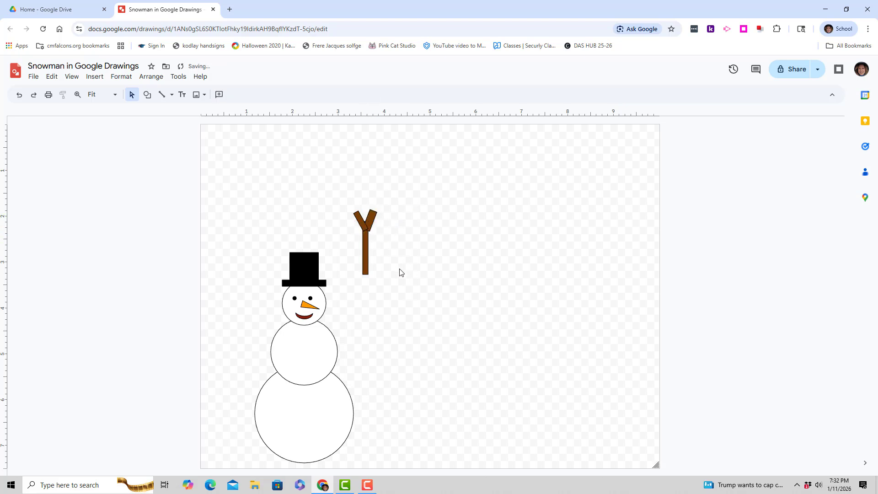
Step: Narrow the right branch of the stick to about the same thickness as the left one
left_click(371, 216)
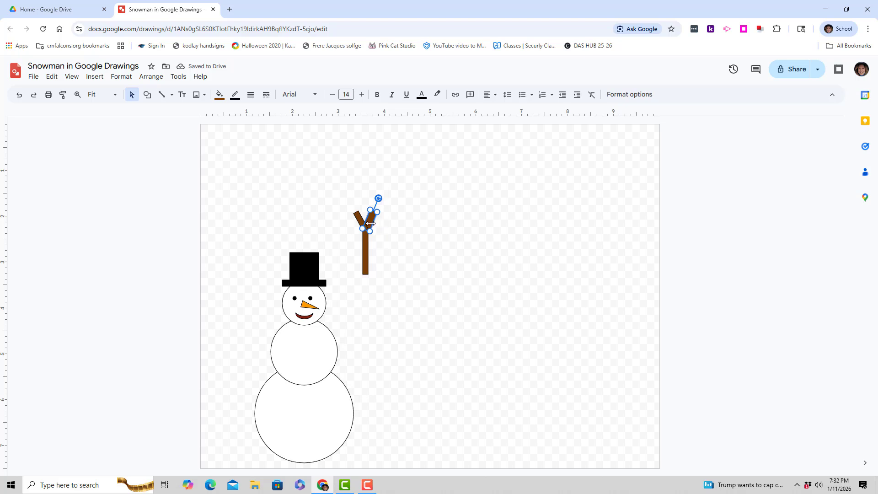
left_click_drag(371, 222, 370, 221)
left_click(406, 257)
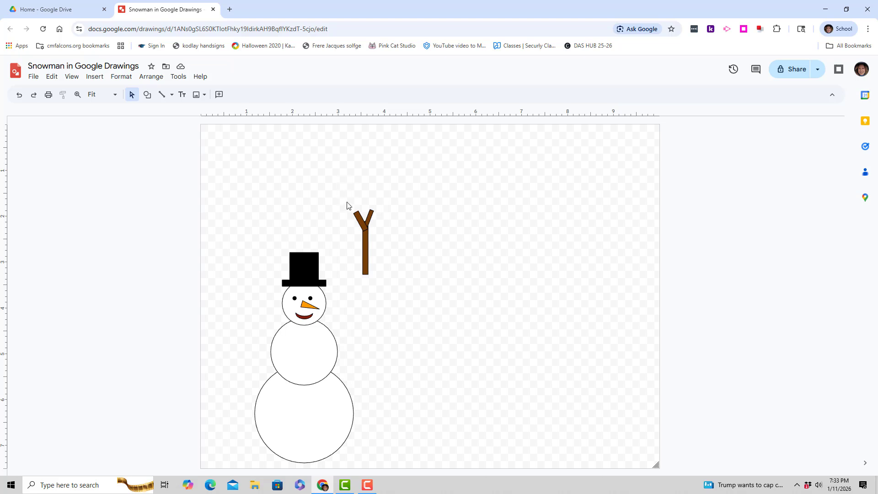
Step: Group the three brown rectangles into one Y-shaped stick arm
left_click_drag(346, 202, 404, 291)
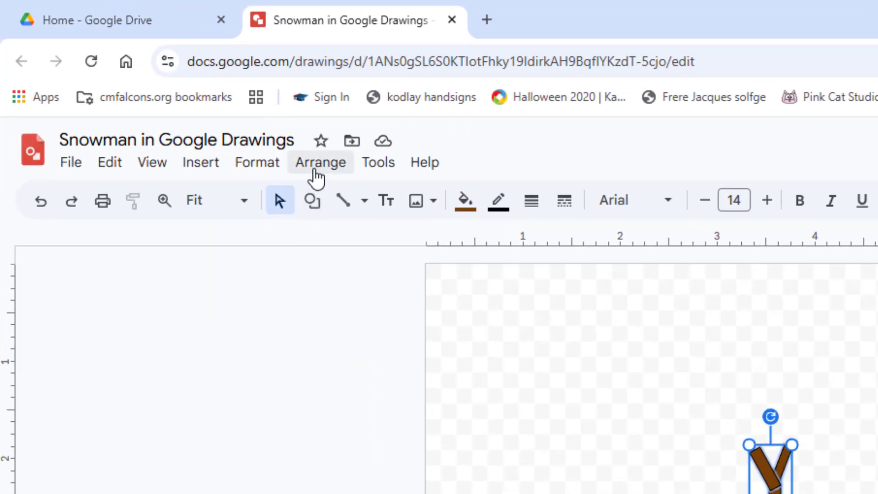
left_click(315, 169)
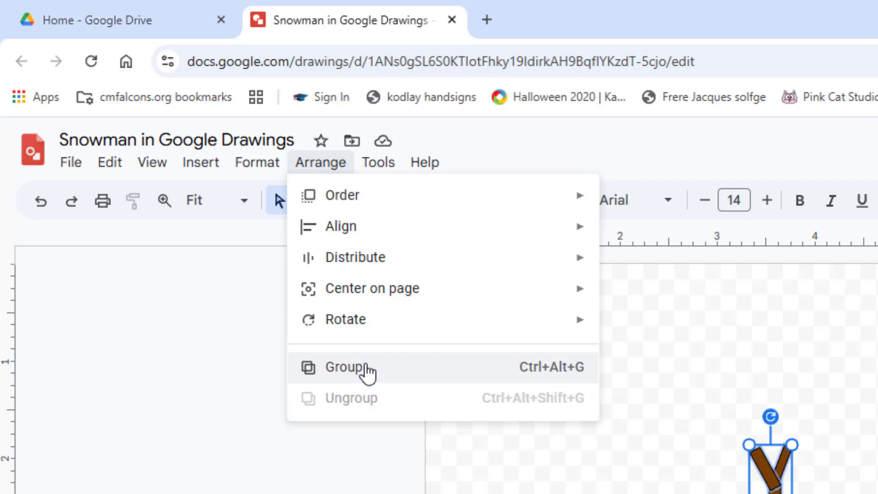
left_click(357, 368)
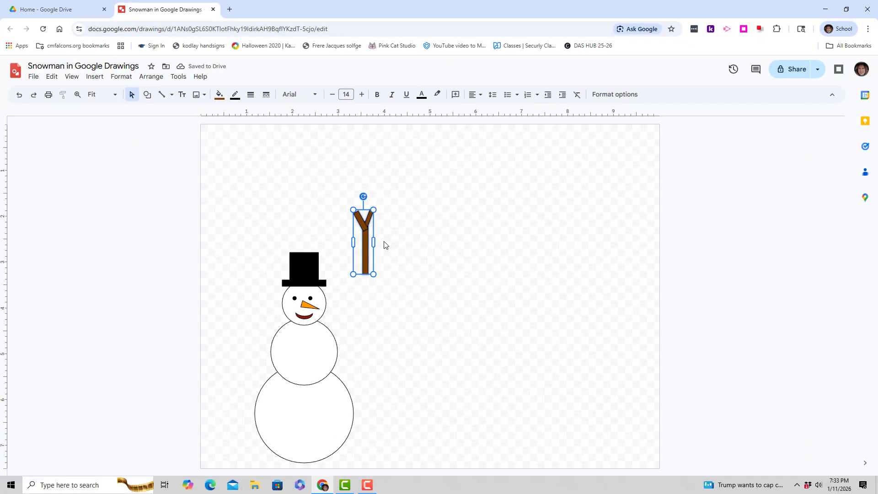
left_click(439, 241)
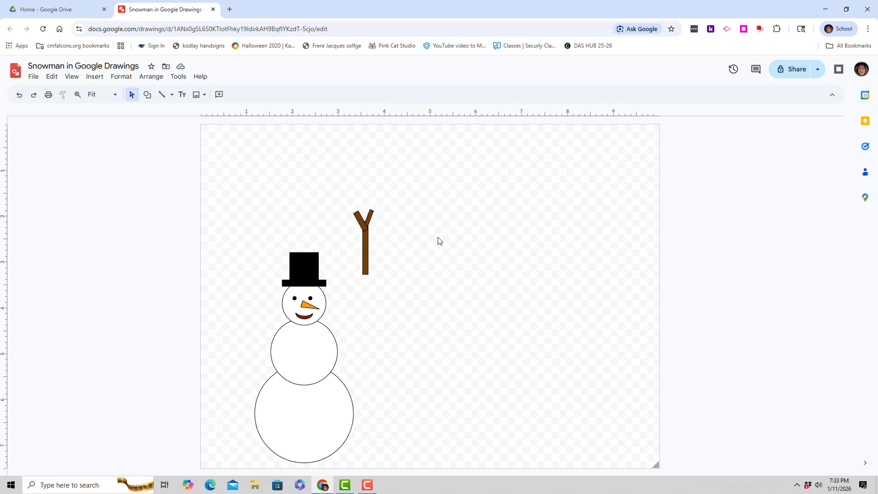
Step: Duplicate the stick arm, tilt the copy about 30° counterclockwise and place its lower end on the left edge of the snowman's middle ball
left_click(364, 249)
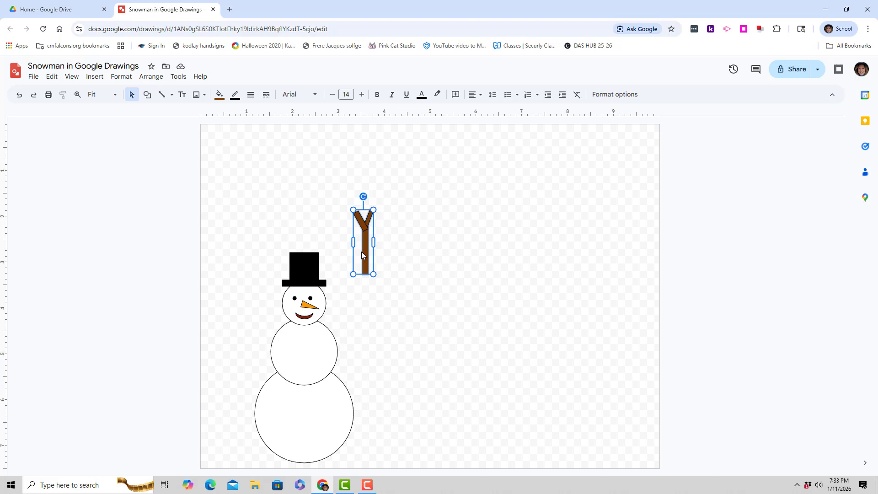
key("ctrl+d")
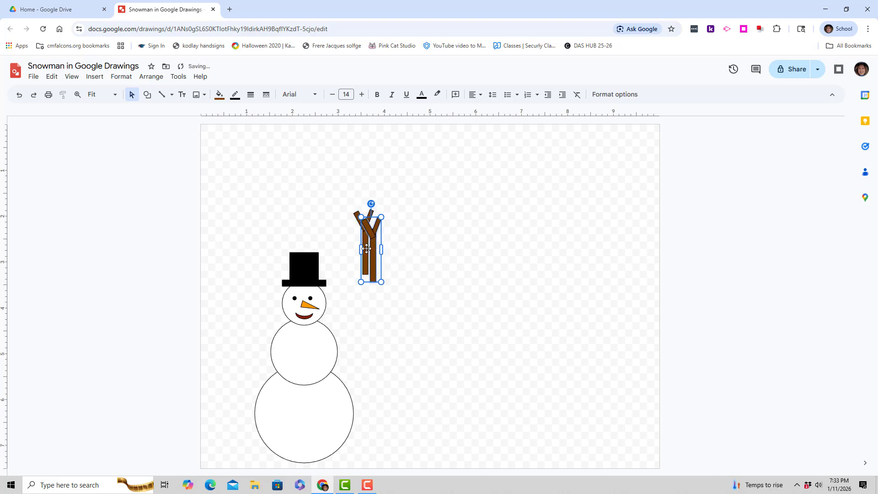
left_click_drag(366, 248, 266, 315)
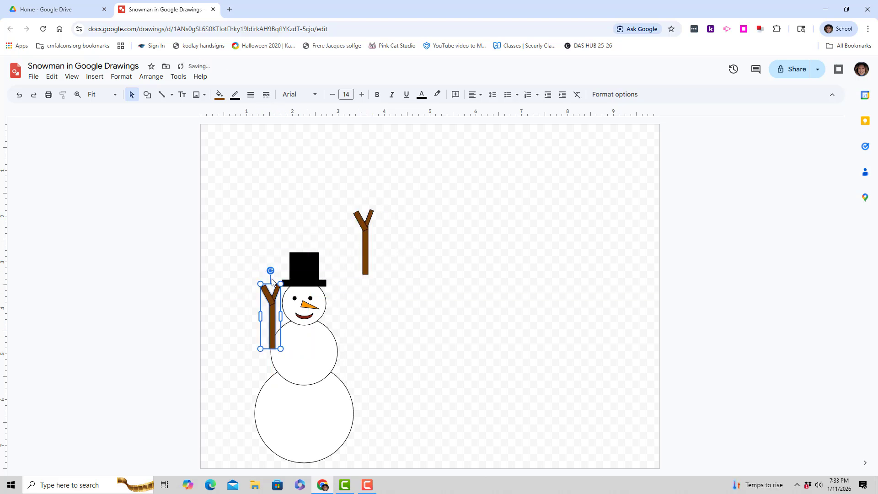
left_click_drag(271, 271, 248, 277)
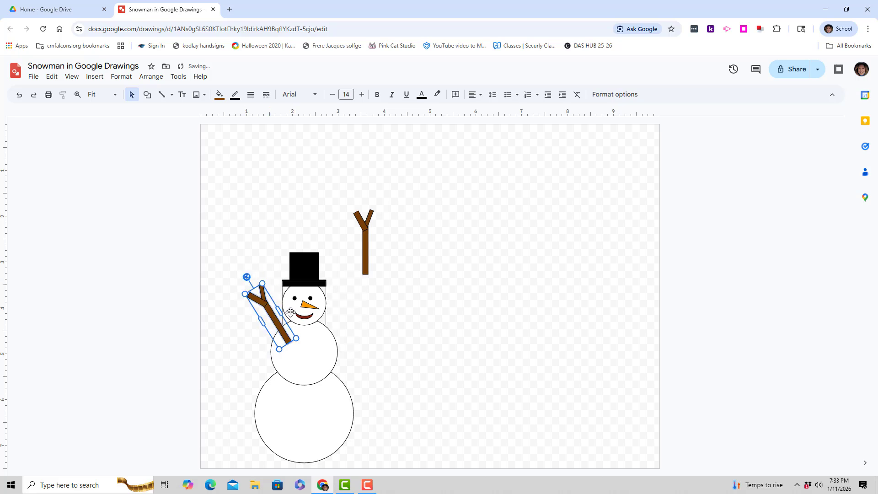
left_click_drag(268, 318, 262, 320)
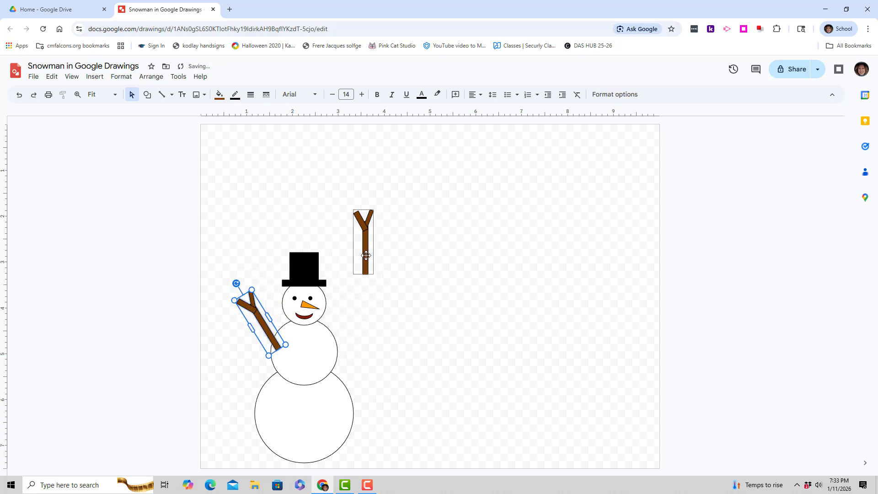
Step: Tilt the upright stick arm about 35° clockwise and place its lower end on the right edge of the snowman's middle ball
left_click(374, 218)
mouse_move(374, 218)
left_mouse_down()
mouse_move(376, 230)
mouse_move(381, 212)
left_mouse_up()
left_click_drag(368, 247, 371, 280)
left_click(456, 336)
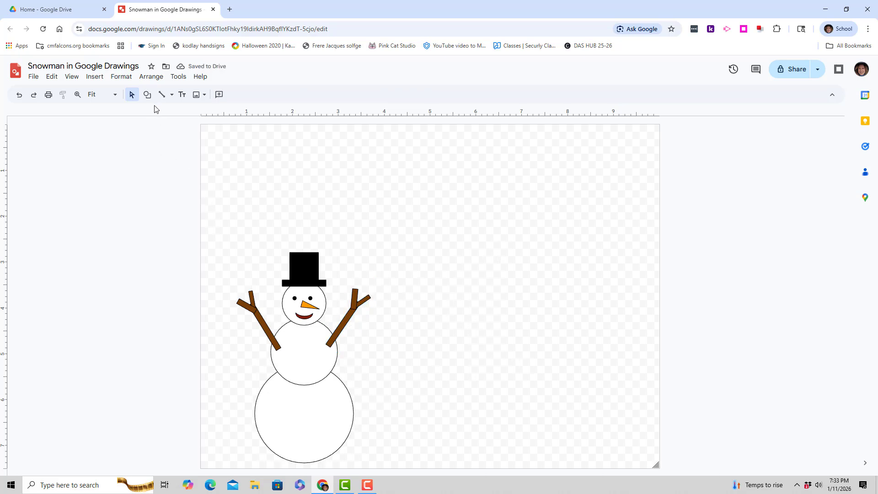
Step: Draw a Flowchart: Punched Tape shape about 2.1 inches wide and 0.35 inch high across the snowman's neck as a scarf
left_click(147, 94)
mouse_move(155, 113)
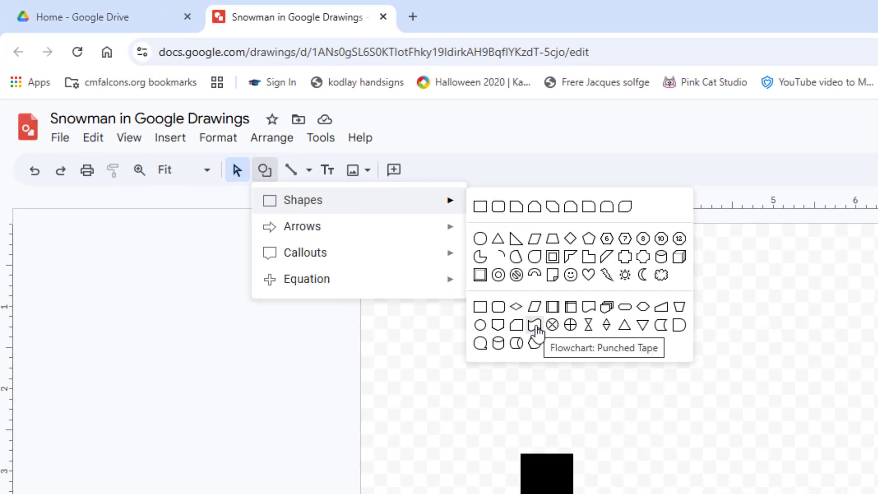
left_click(535, 326)
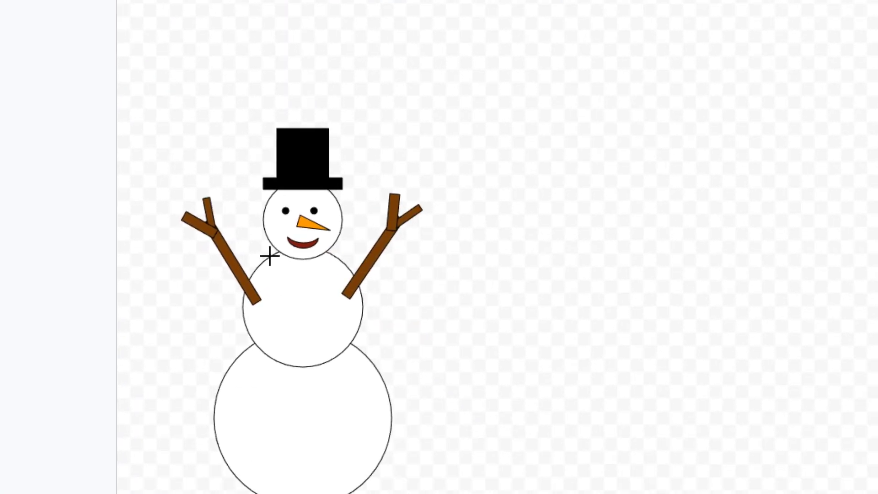
left_click_drag(289, 271, 440, 281)
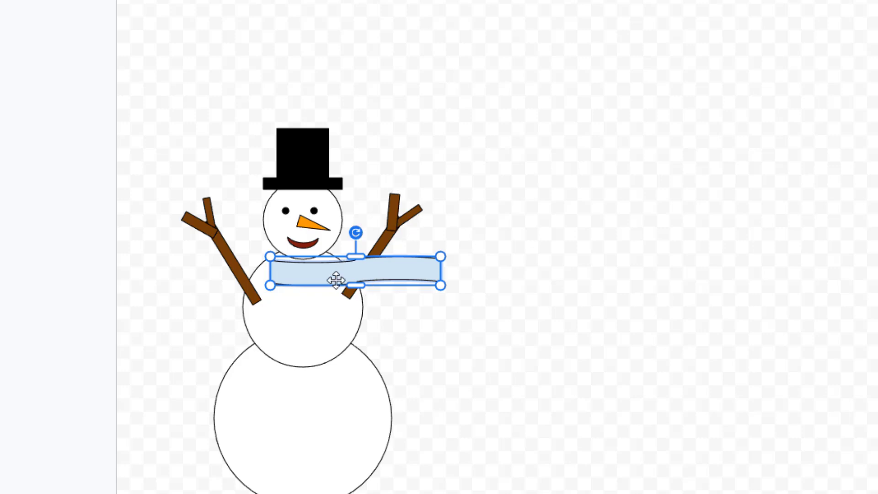
left_click(572, 255)
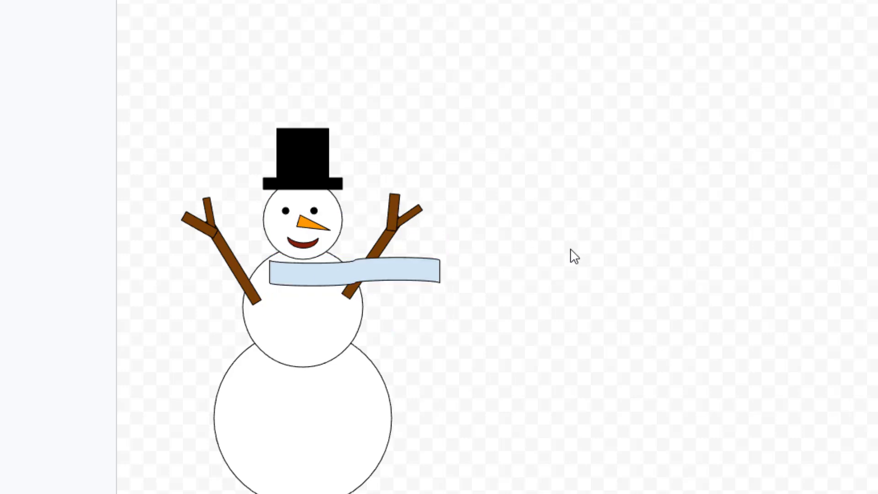
Step: Nudge the wavy scarf shape up slightly toward the snowman's chin
left_click(345, 273)
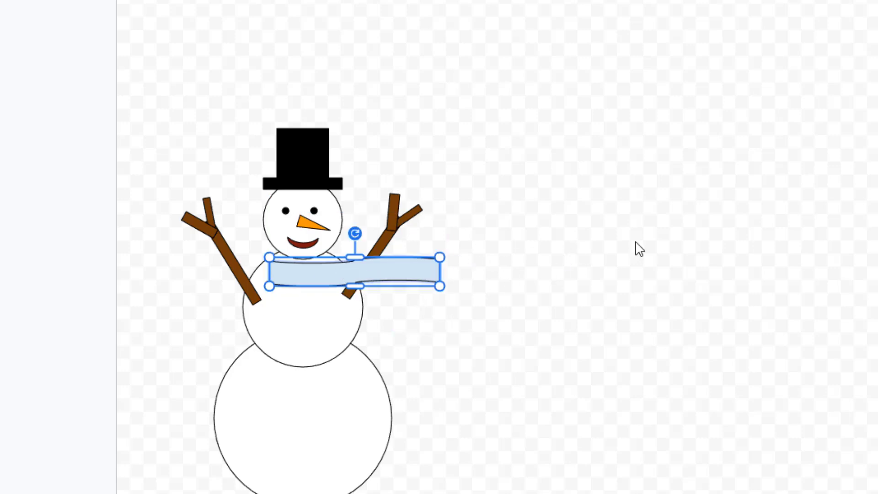
key("Up")
key("Up")
key("Up")
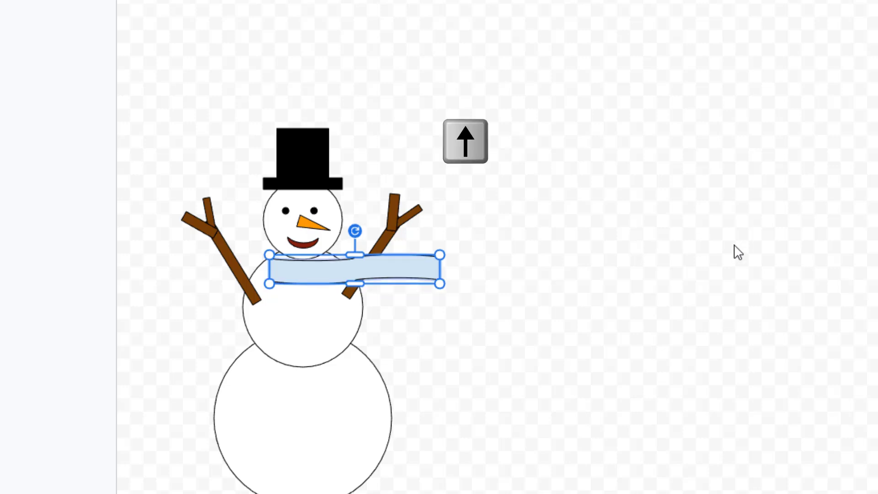
left_click(655, 272)
Step: Fill the wavy scarf shape with bright red
left_click(382, 277)
left_click(219, 95)
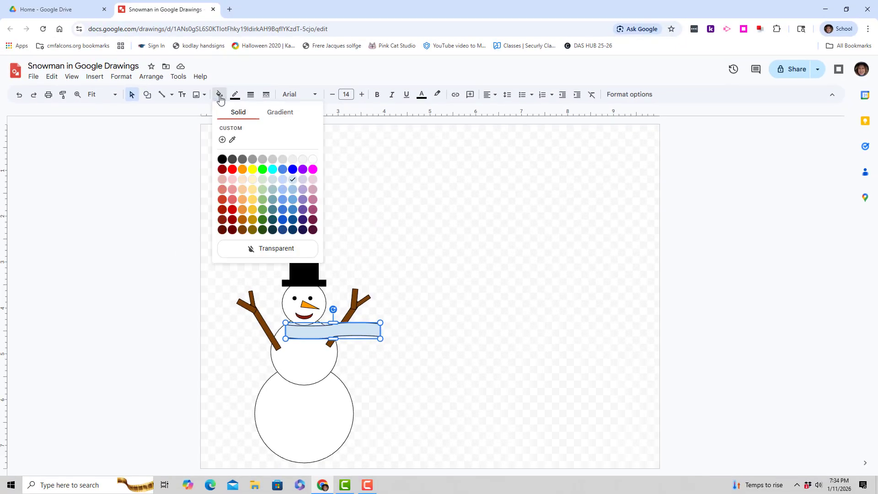
left_click(233, 169)
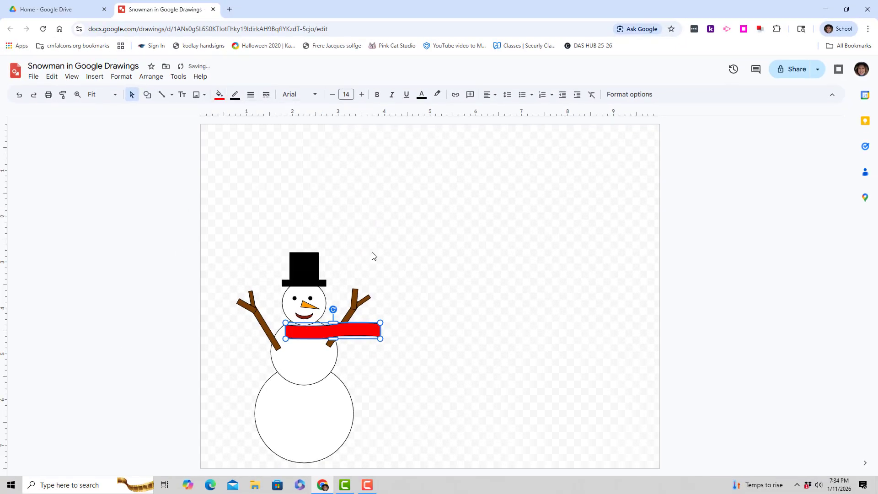
left_click(529, 306)
Step: Duplicate the red scarf piece, rotate the copy 90° and hang it from the scarf's left end down the snowman's body
left_click(333, 335)
key("ctrl+d")
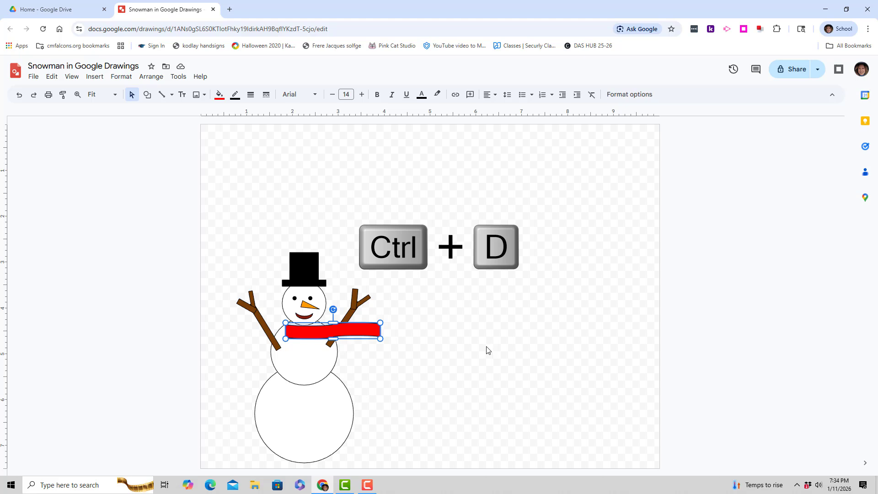
key("ctrl+d")
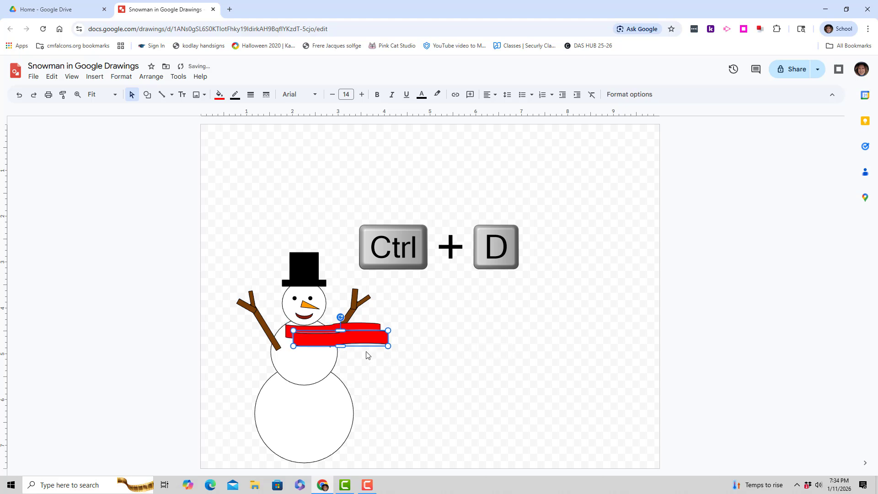
left_click_drag(340, 317, 357, 337)
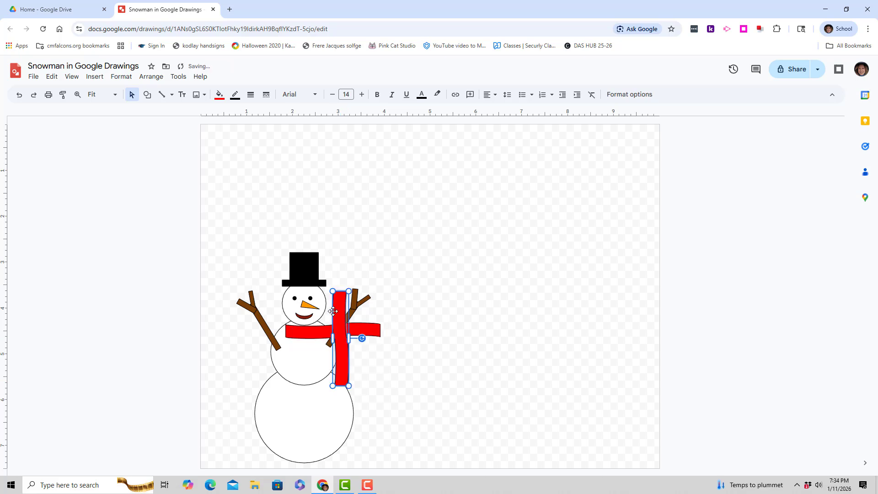
left_click_drag(335, 308, 288, 344)
left_click(482, 282)
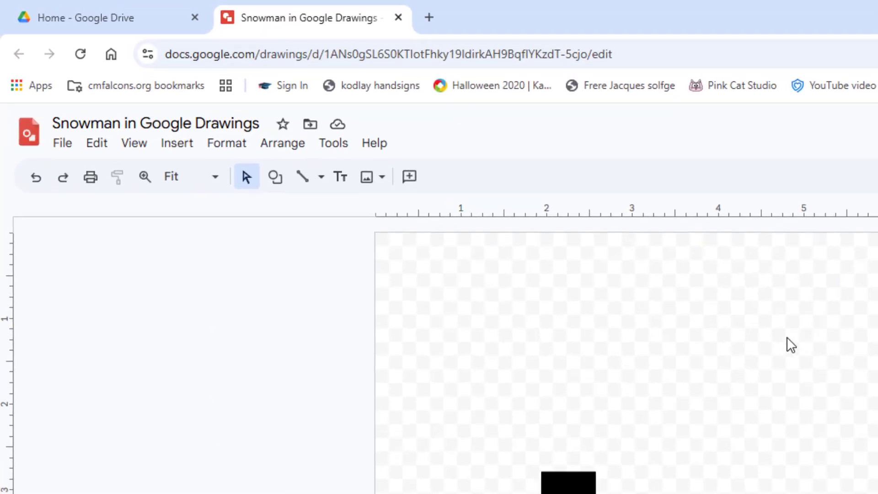
Step: Add an asterisk (*) as word art and move it to the empty area above and right of the snowman's hat
left_click(176, 145)
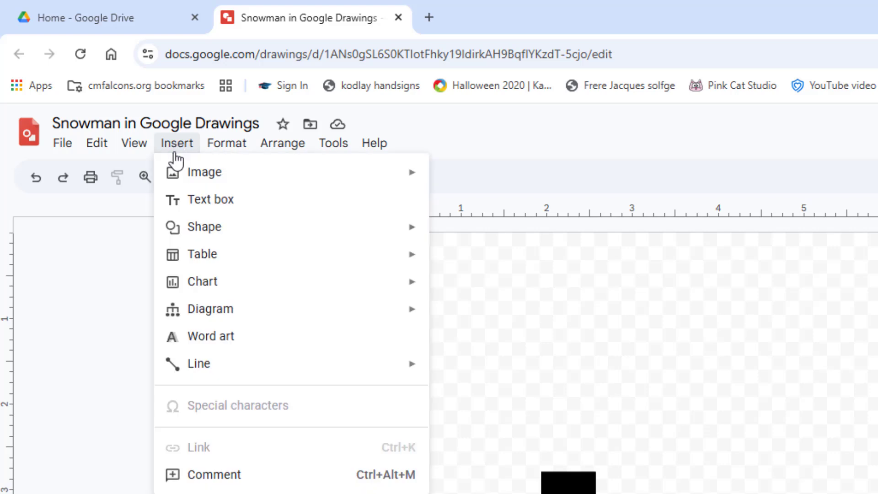
left_click(193, 339)
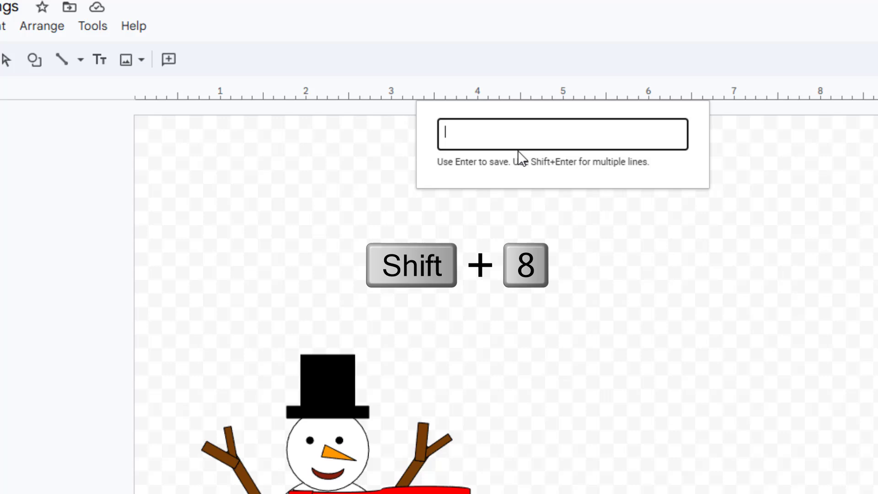
type("*")
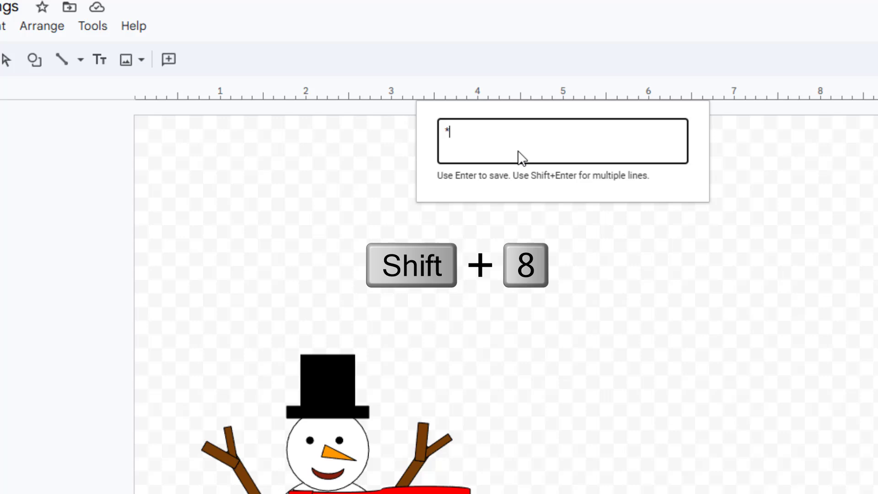
key("Return")
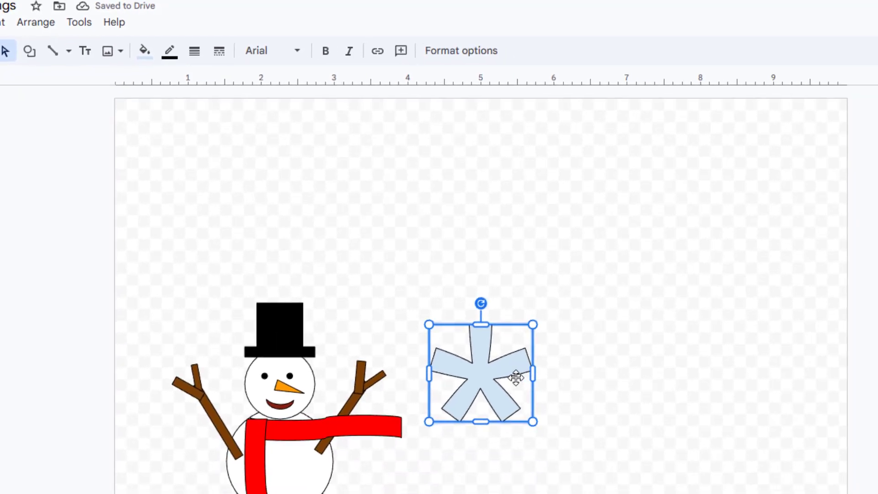
left_click_drag(484, 379, 448, 201)
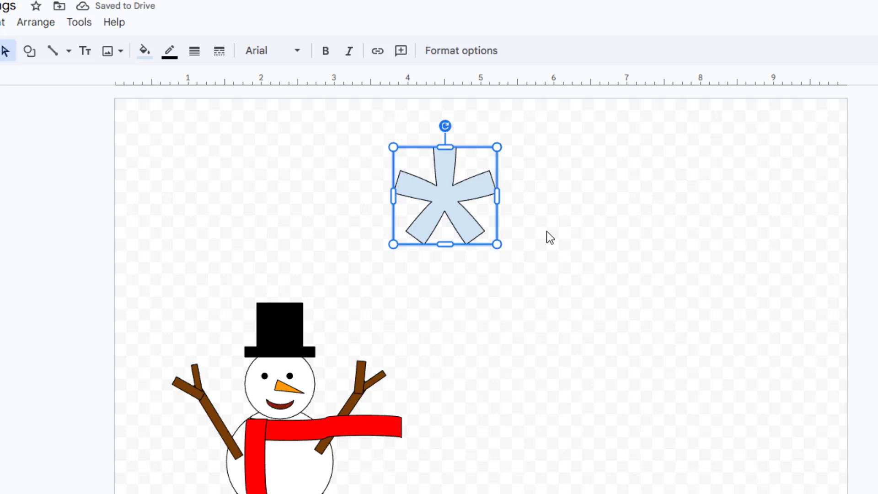
Step: Duplicate the asterisk so it nearly overlaps the original and lock the copy's aspect ratio
key("ctrl+d")
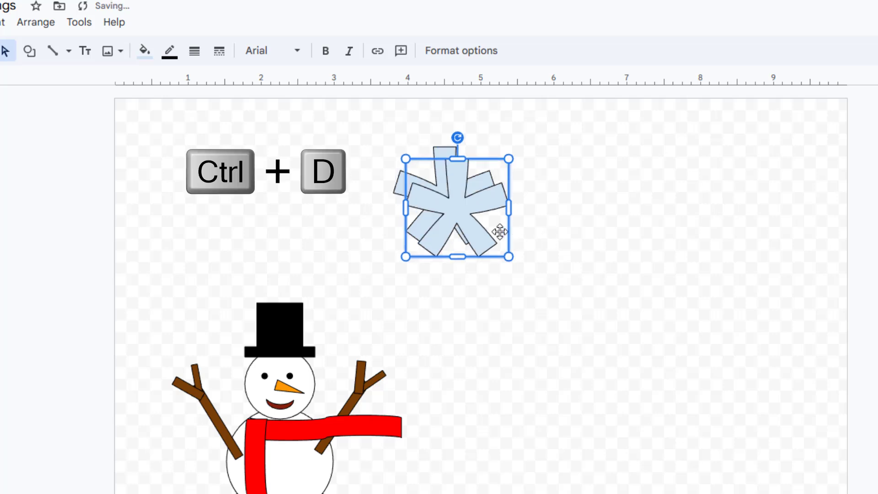
left_click_drag(463, 215, 457, 211)
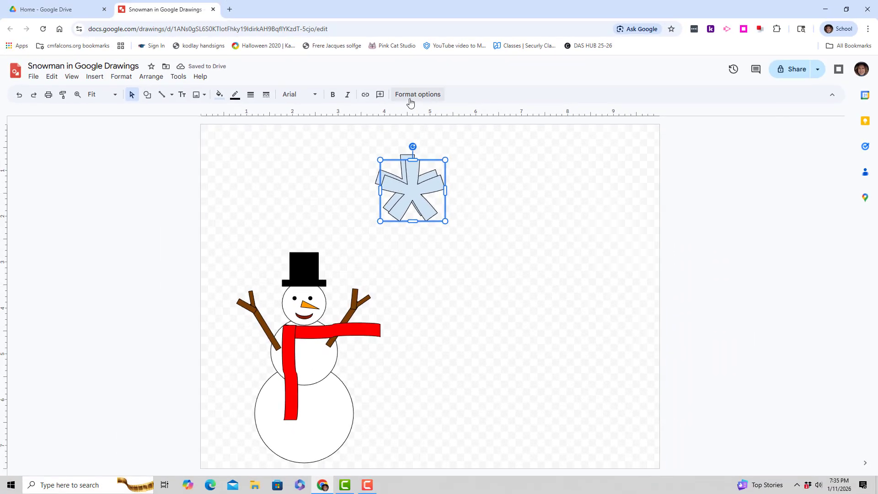
left_click(321, 128)
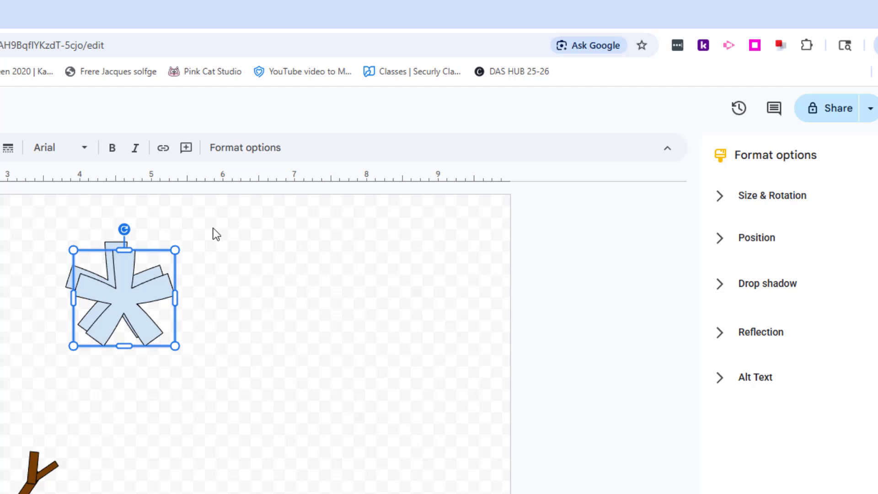
left_click(739, 207)
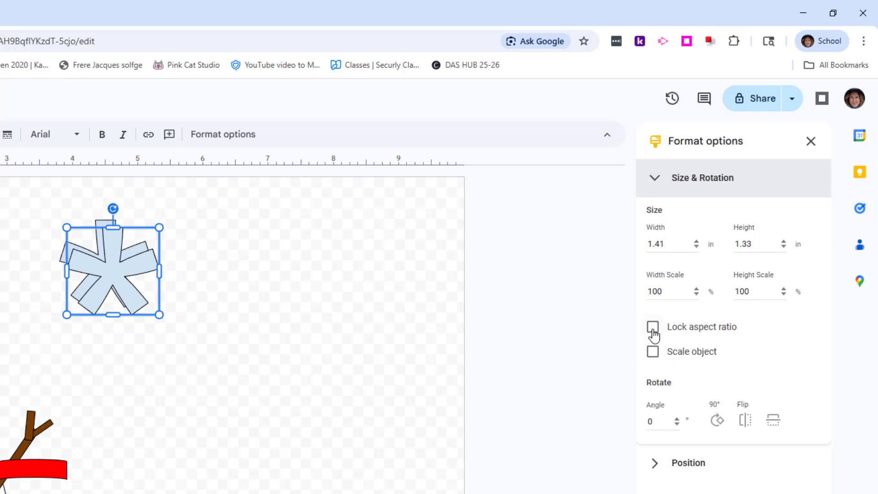
left_click(653, 332)
Step: Set the rotation angle of the asterisk copy to 35°
left_click(677, 418)
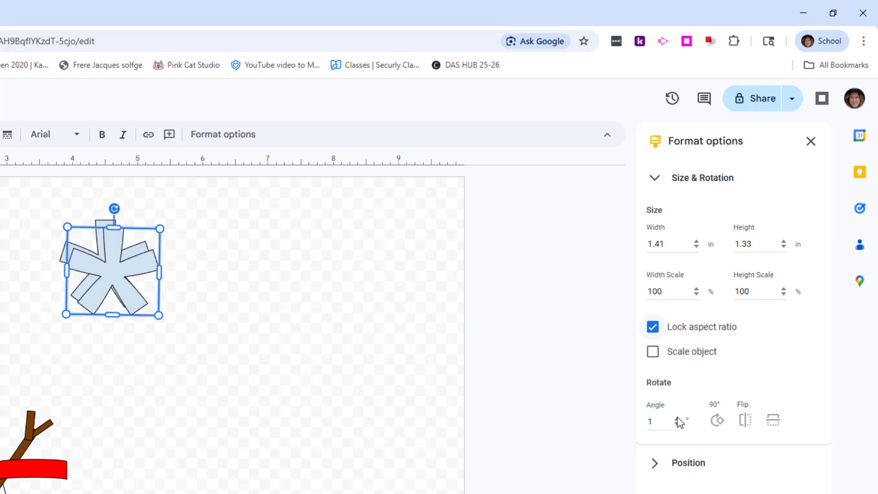
left_click(676, 418)
left_click(677, 418)
left_click(677, 418)
left_click(676, 418)
left_click_drag(653, 420, 649, 410)
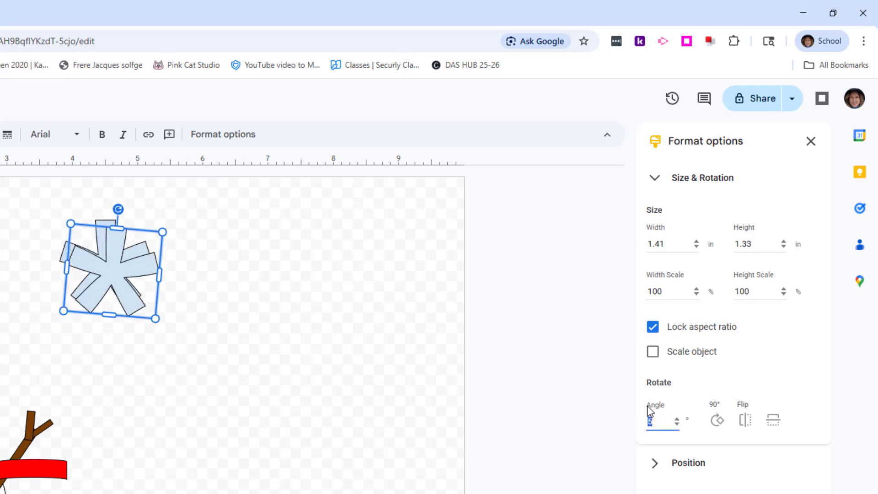
type("35")
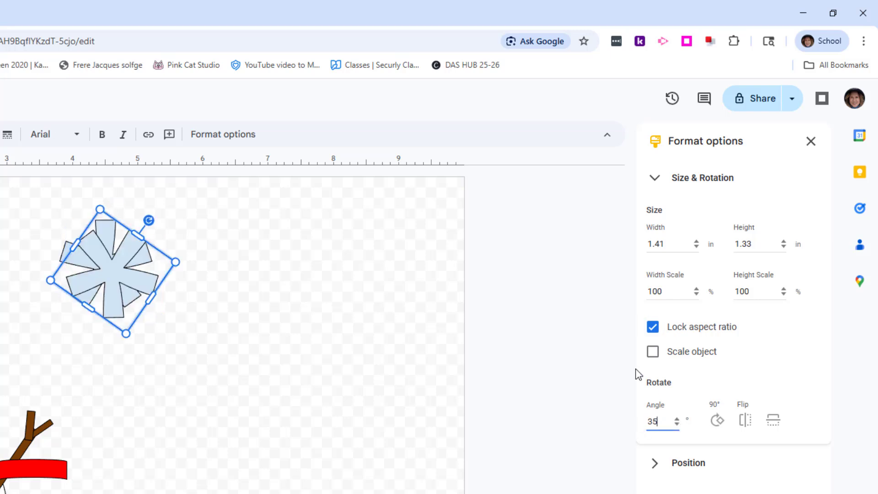
left_click(401, 374)
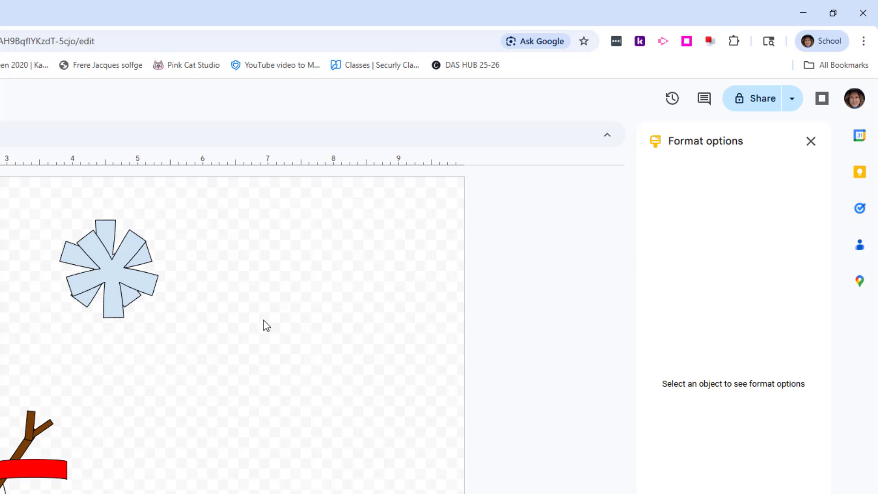
Step: Centre the rotated asterisk over the original so their arms form a ten-pointed snowflake
left_click(117, 282)
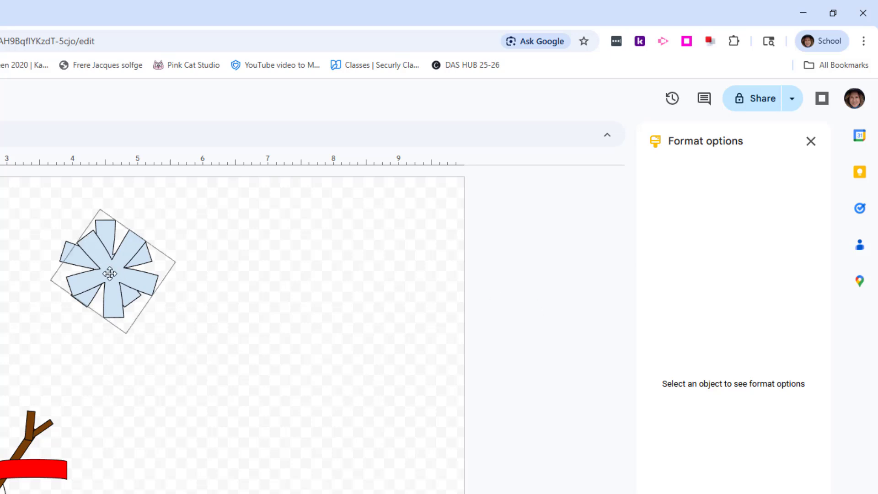
left_click_drag(112, 272, 105, 265)
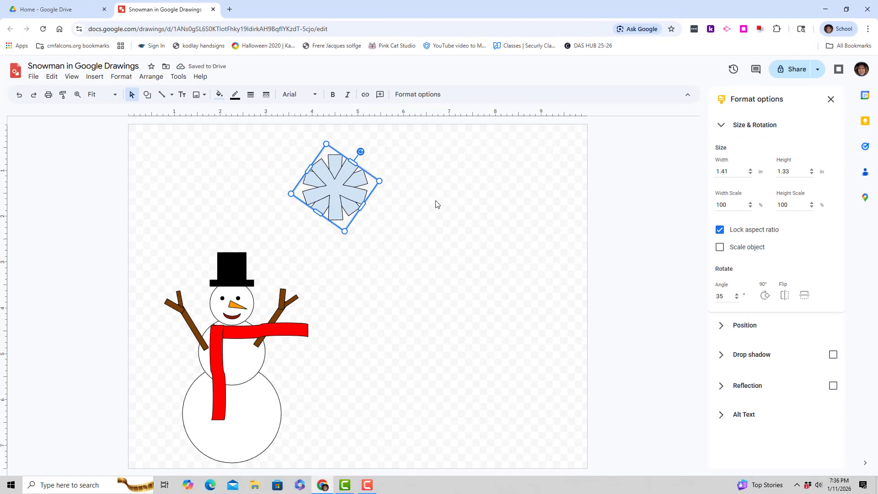
left_click(435, 204)
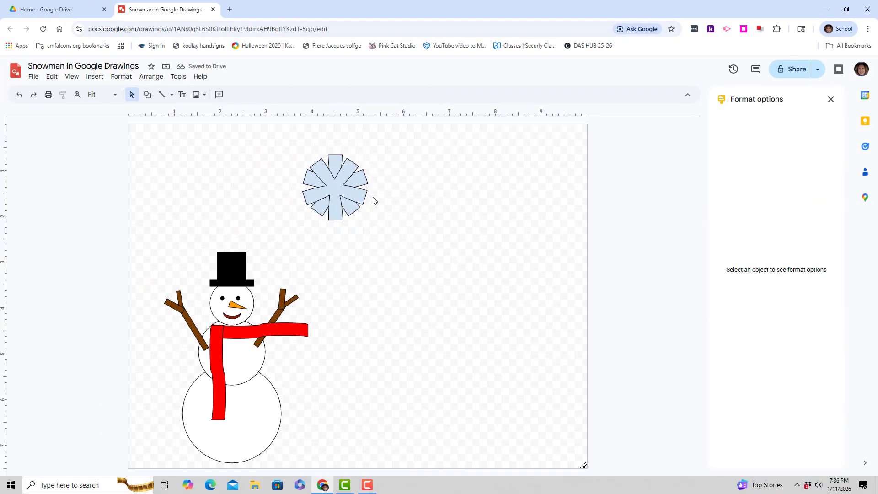
left_click(336, 165)
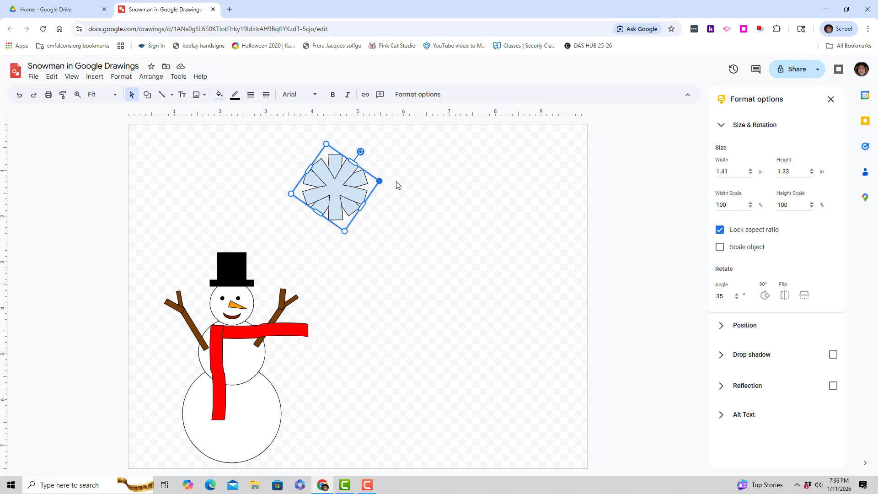
left_click(401, 259)
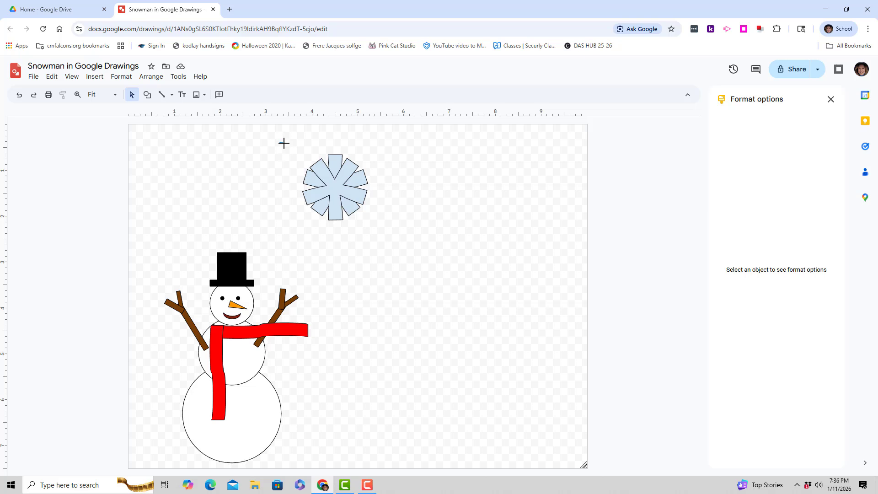
Step: Group the two overlapping asterisks into one snowflake
left_click_drag(284, 143, 404, 233)
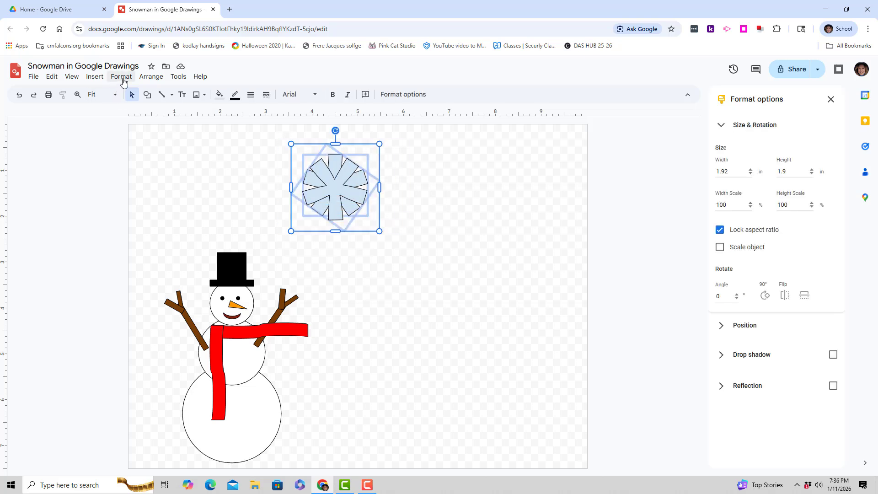
left_click(149, 78)
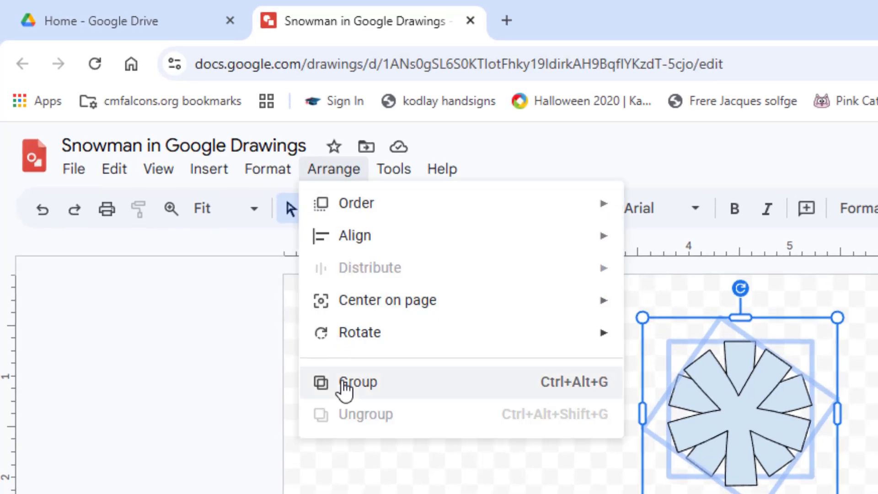
left_click(343, 389)
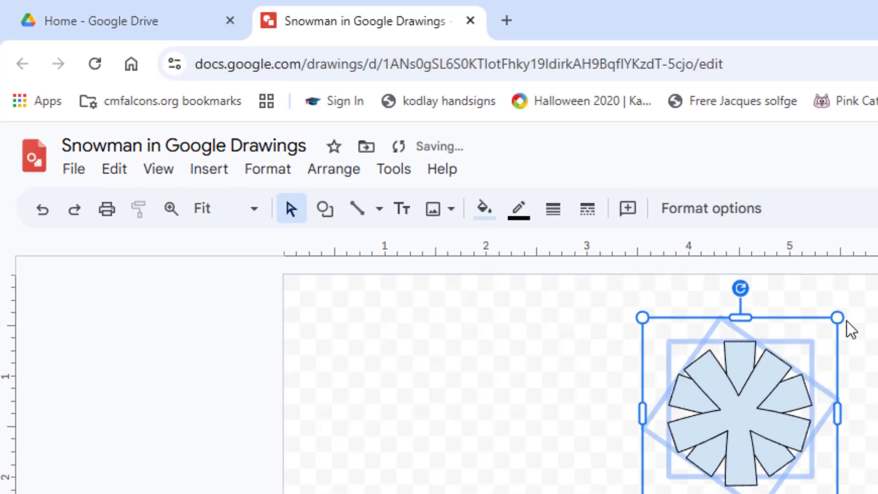
Step: Shrink the grouped snowflake to about 0.53 in wide and place it in the sky above and left of the snowman's hat
left_click_drag(837, 317, 684, 455)
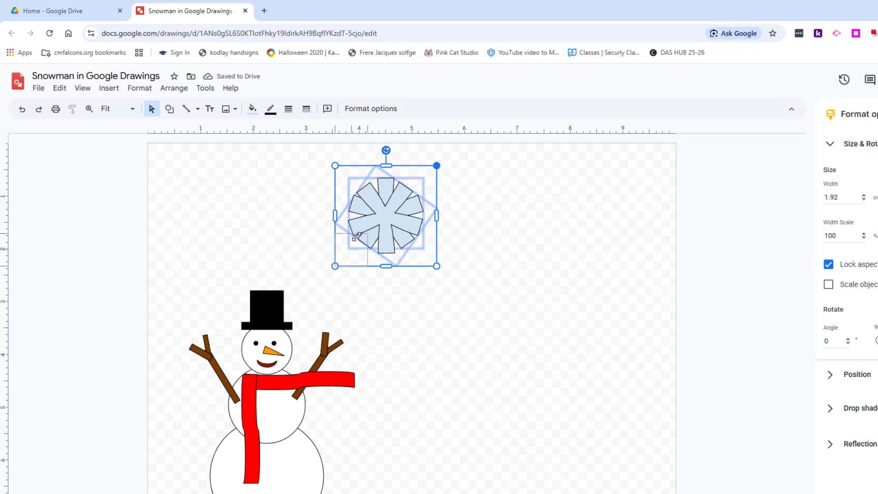
left_click_drag(356, 237, 361, 241)
left_click(497, 215)
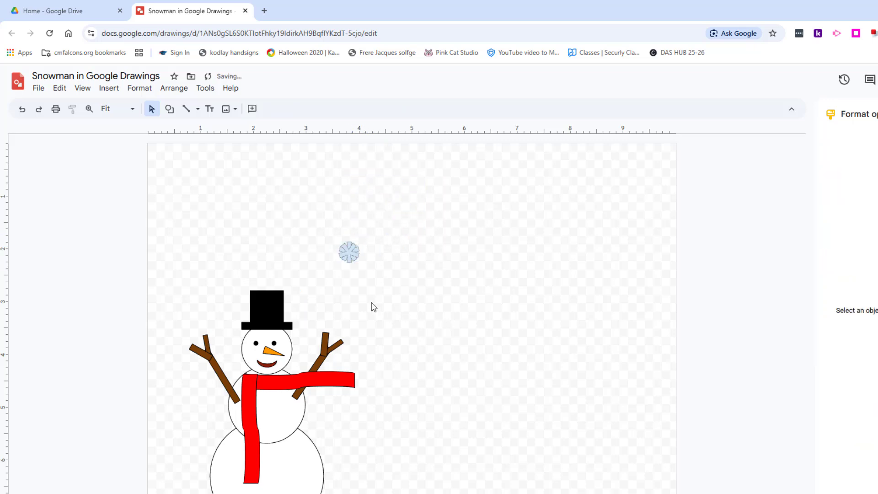
left_click_drag(349, 252, 214, 221)
left_click(475, 259)
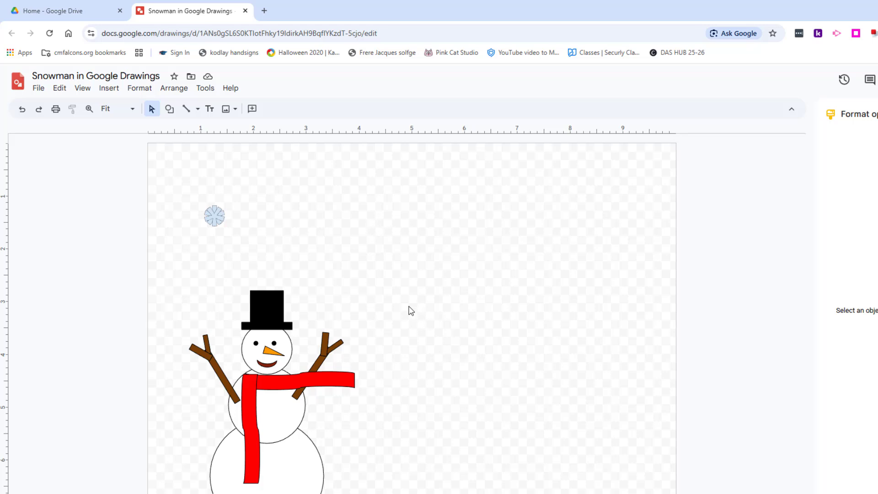
Step: Draw a background rectangle covering the whole canvas, about 10 in wide and 7.42 in high
left_click(170, 113)
mouse_move(172, 129)
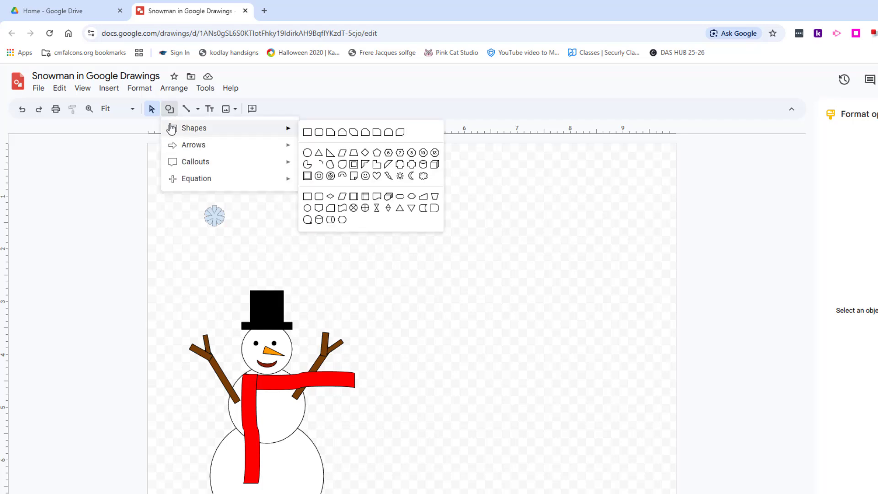
left_click(307, 132)
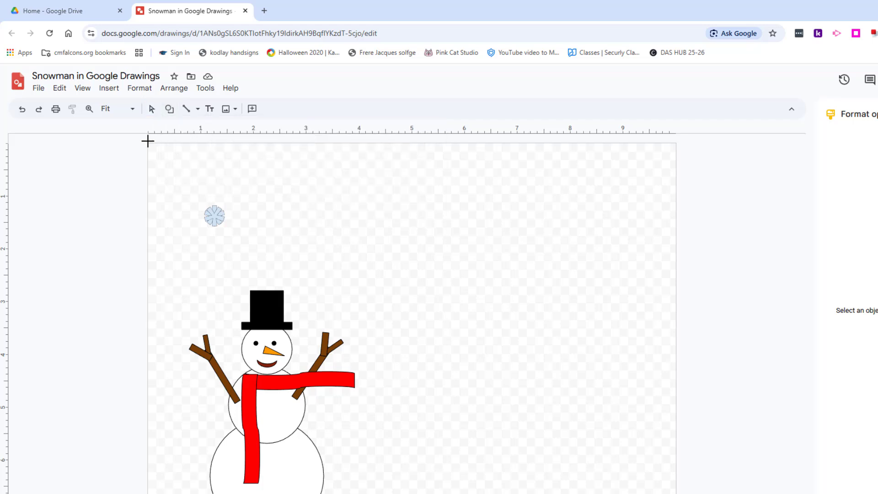
left_click_drag(148, 143, 675, 493)
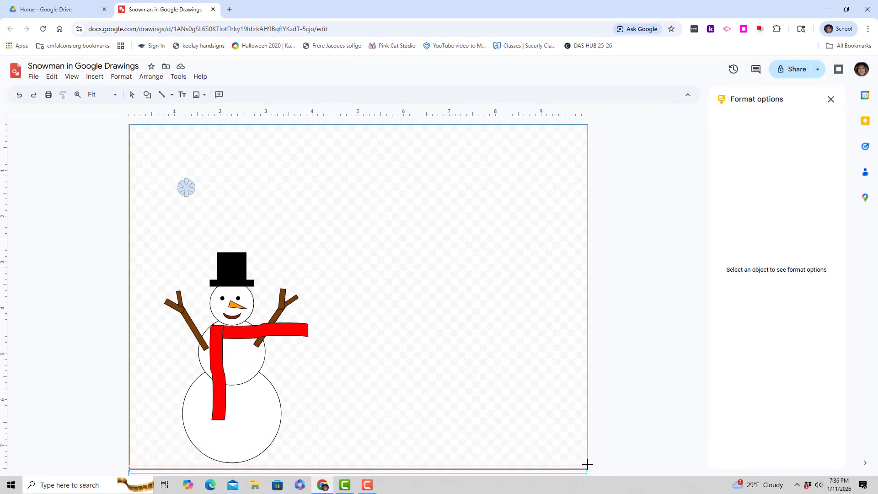
left_click_drag(587, 464, 588, 464)
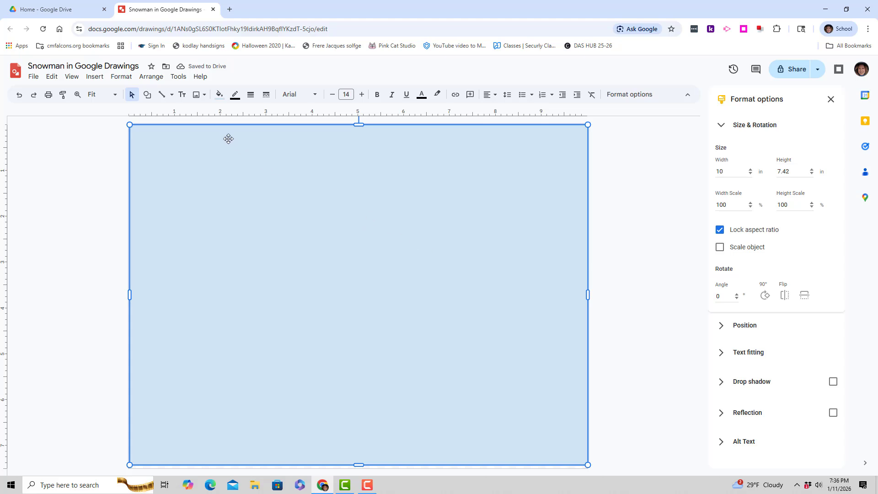
Step: Fill the background rectangle with a custom linear gradient at 90° running from cornflower blue at the top to white at the bottom
left_click(221, 97)
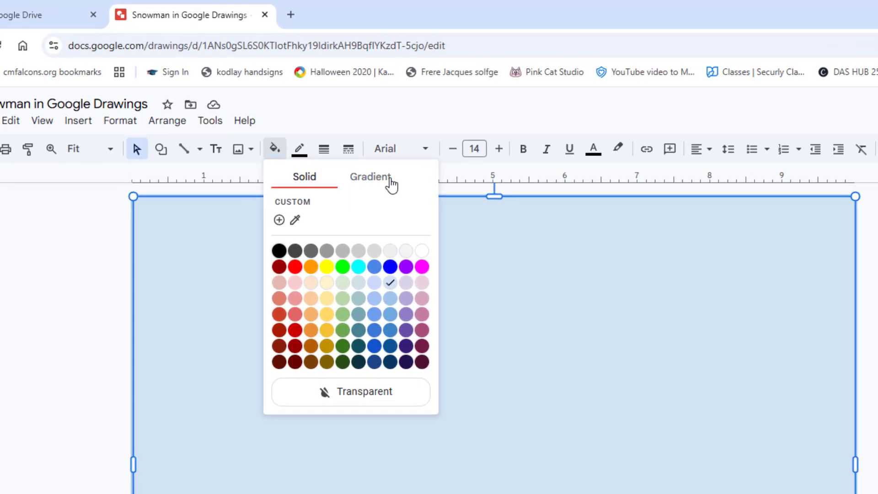
left_click(406, 194)
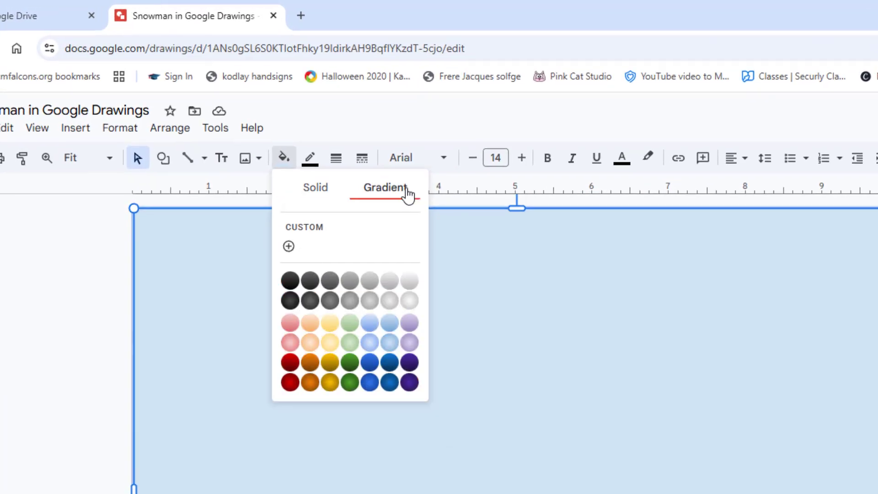
left_click(289, 247)
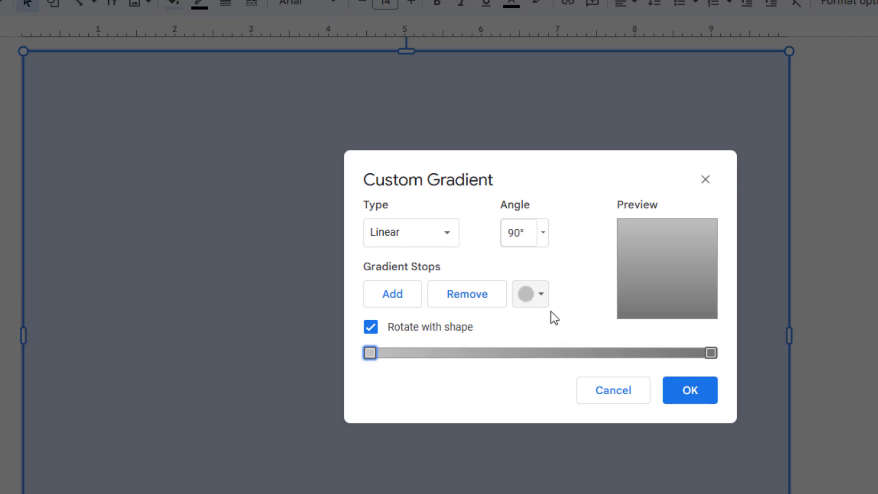
left_click(542, 302)
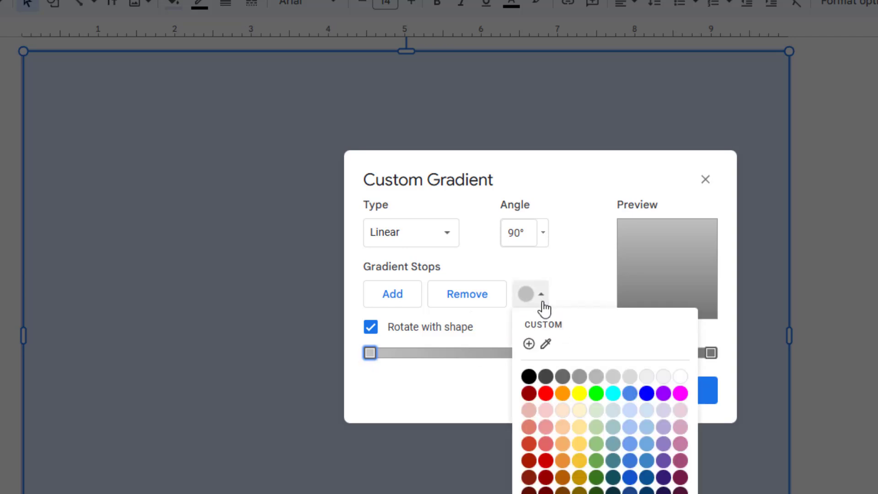
left_click(630, 394)
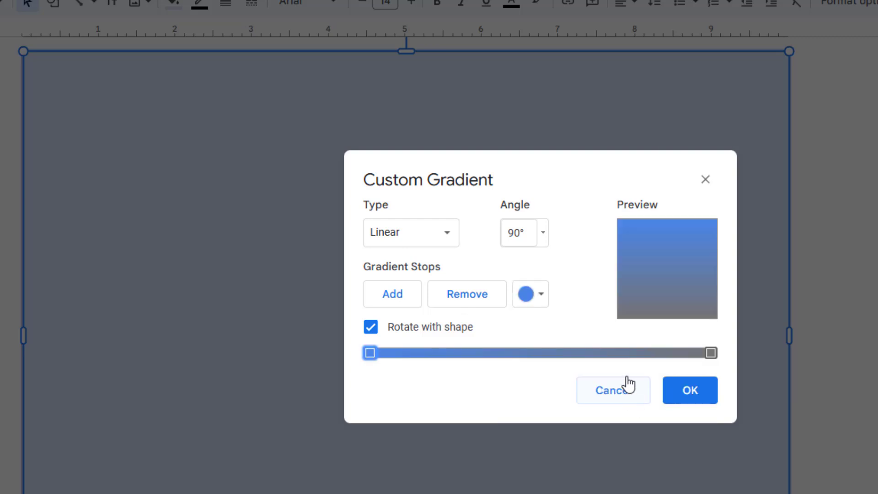
left_click(711, 353)
left_click(542, 301)
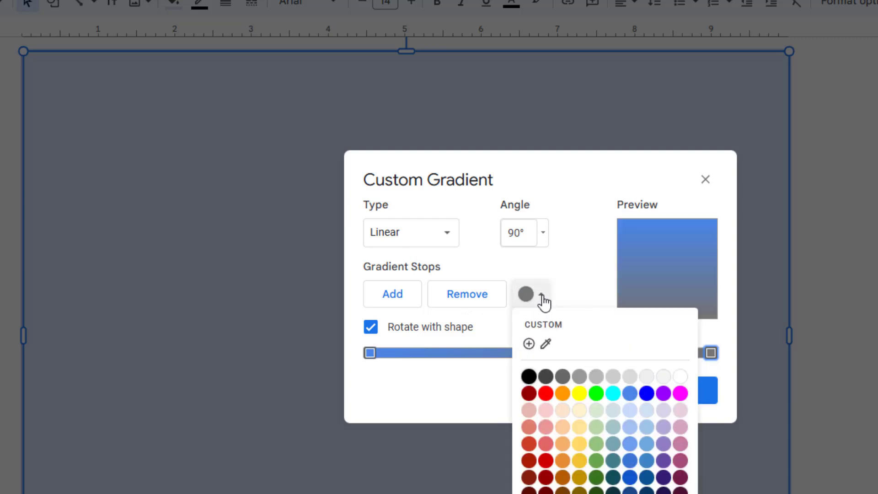
left_click(680, 377)
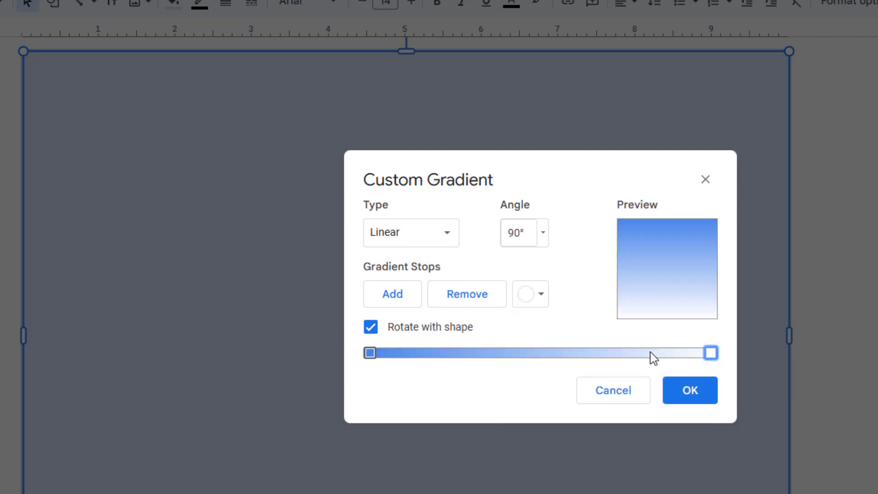
left_click(692, 402)
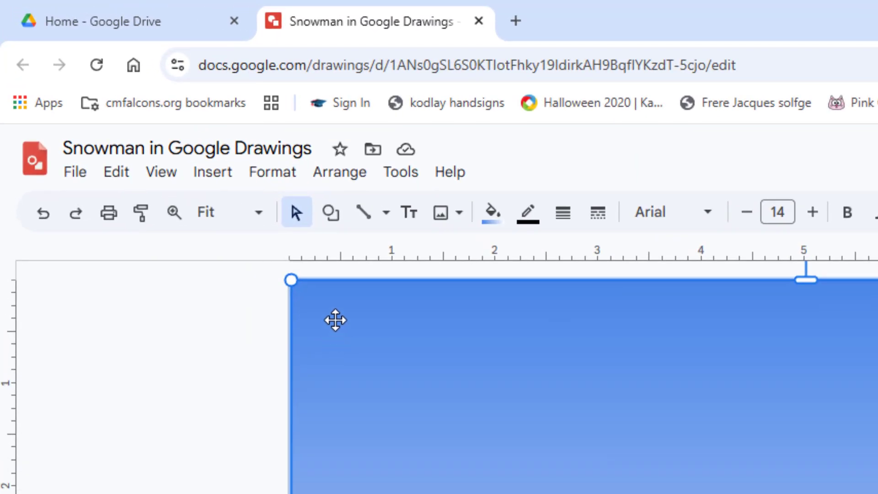
Step: Send the gradient background rectangle to the back, behind the snowman and snowflake
left_click(343, 180)
mouse_move(359, 214)
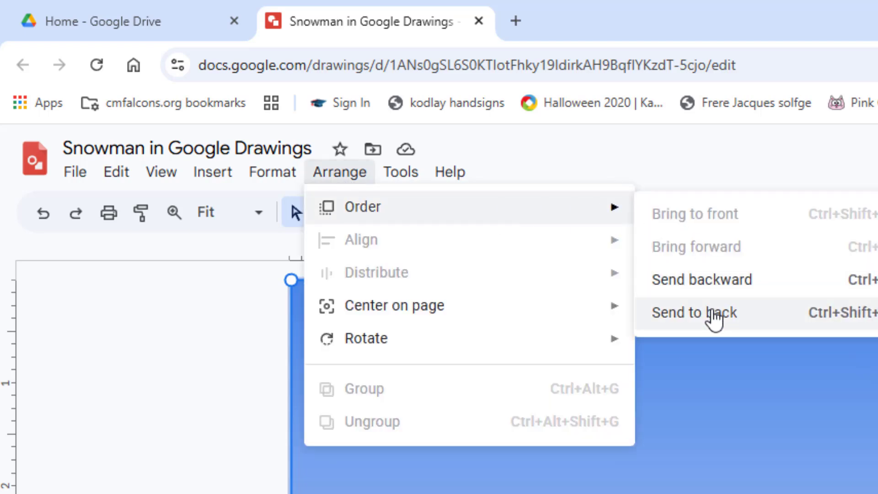
left_click(709, 314)
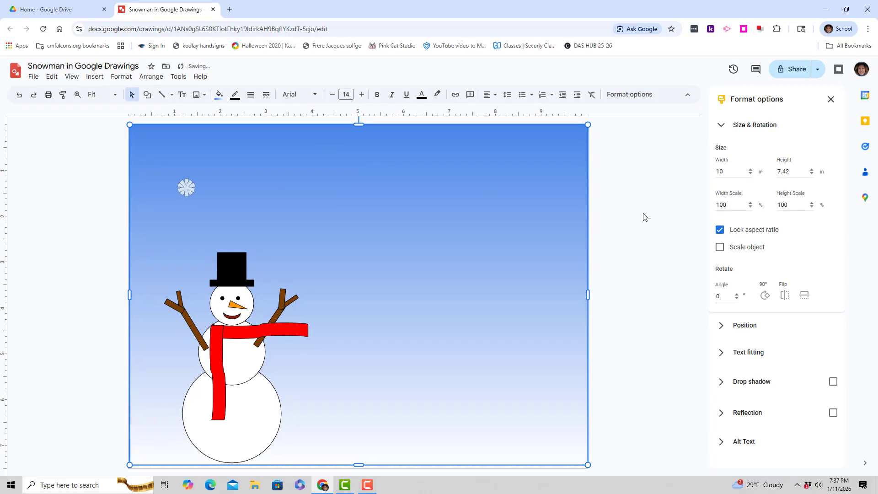
left_click(633, 227)
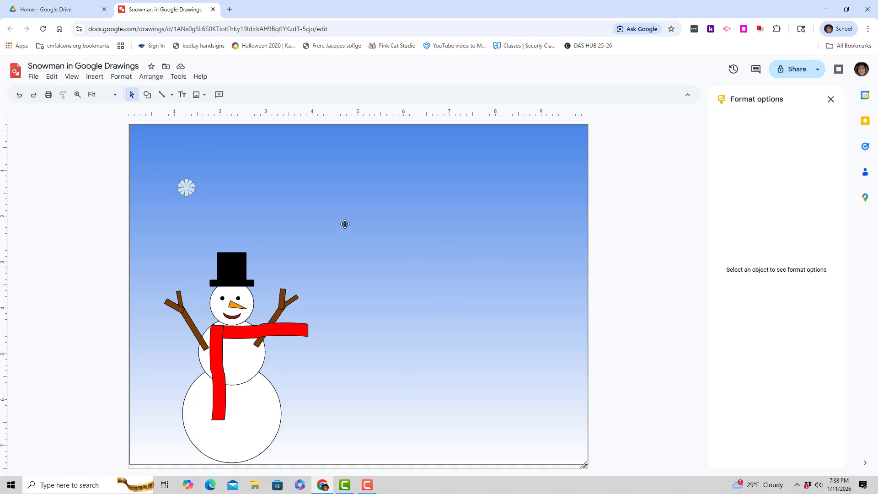
left_click_drag(259, 182, 343, 206)
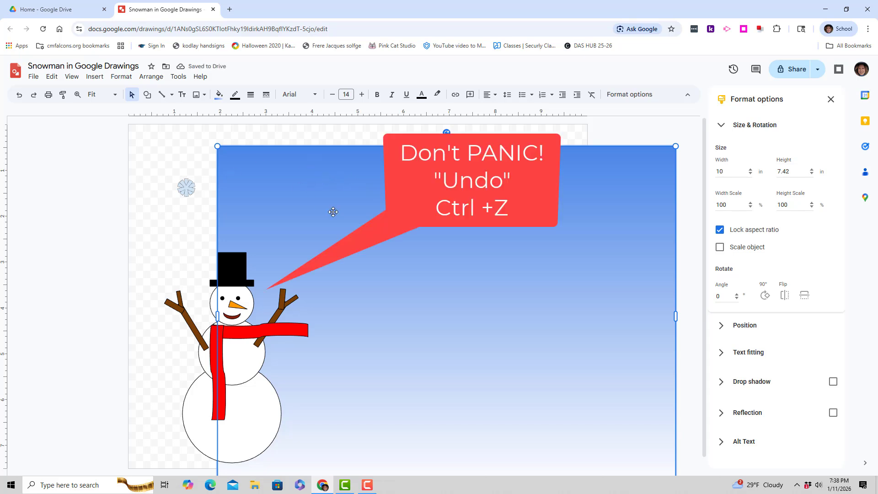
key("ctrl+z")
key("ctrl+y")
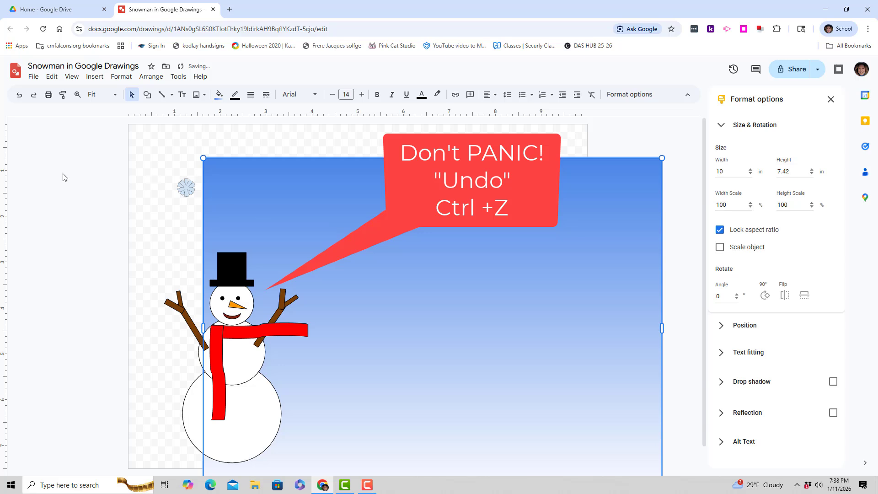
left_click(20, 98)
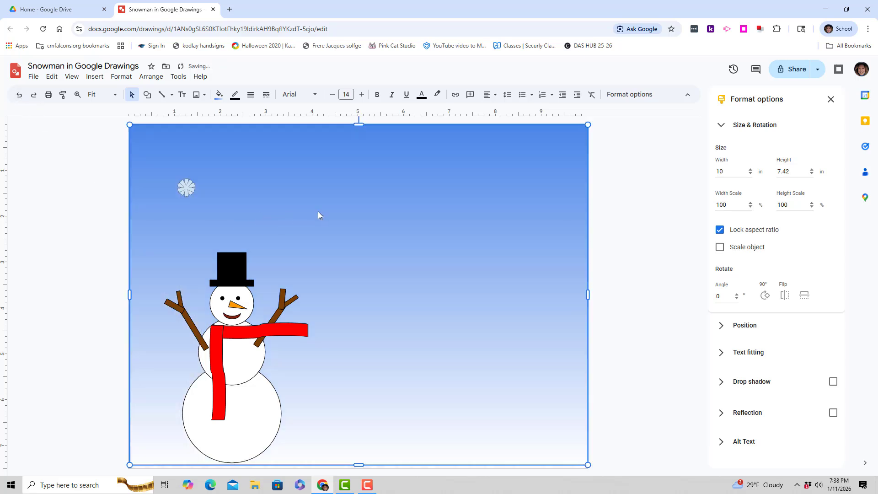
Step: Make the borders of all objects in the drawing transparent
key("ctrl+a")
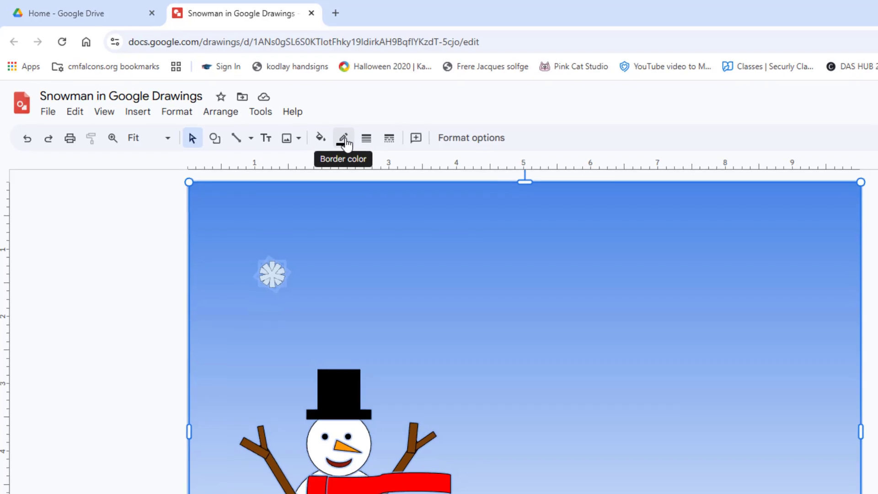
left_click(345, 142)
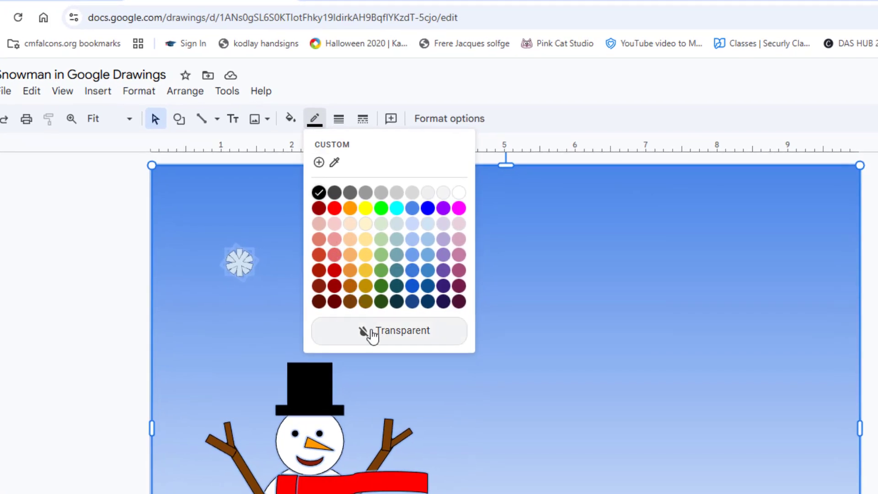
left_click(373, 333)
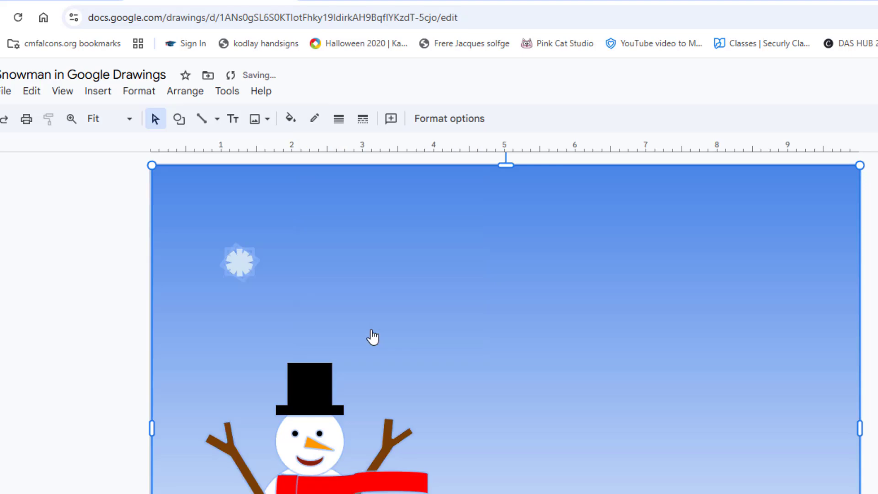
left_click(60, 355)
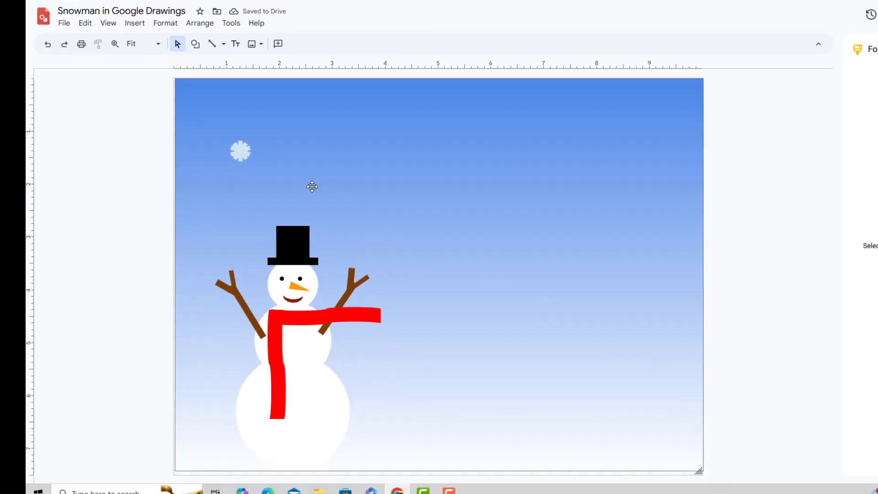
Step: Fill the snowflake with white and shrink it to about 0.43 in wide
left_click(240, 154)
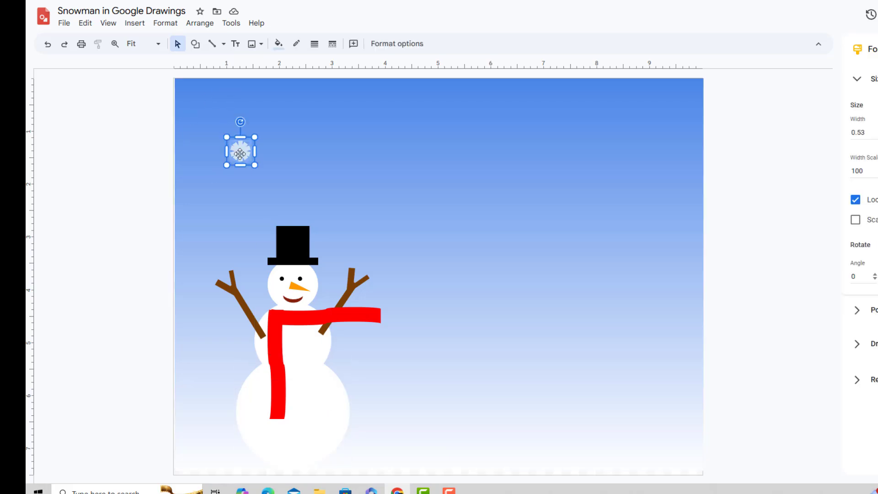
left_click(280, 45)
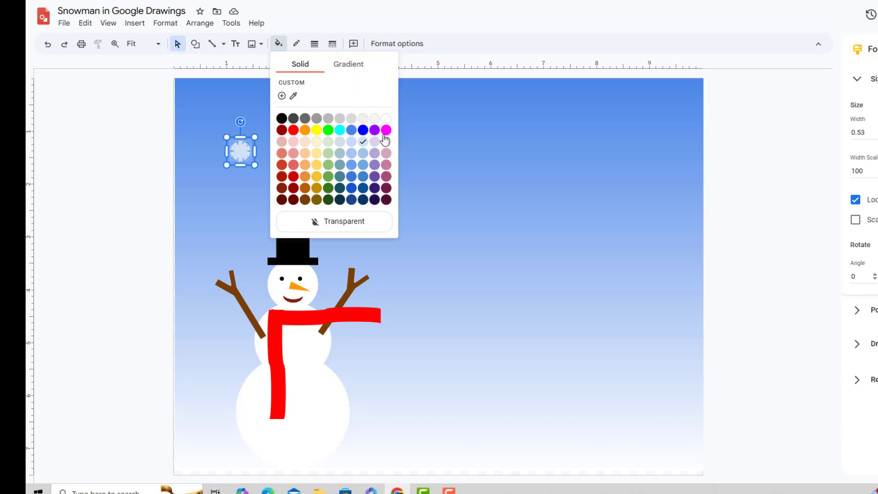
left_click(385, 120)
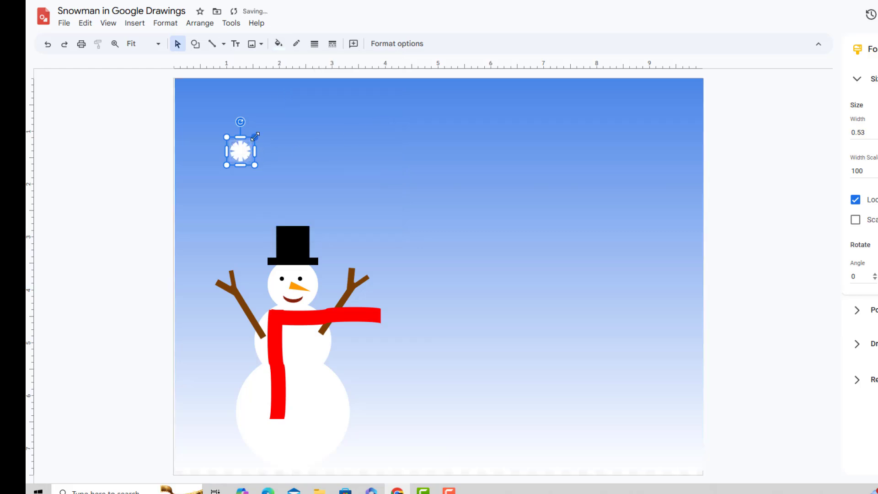
left_click_drag(255, 135, 239, 158)
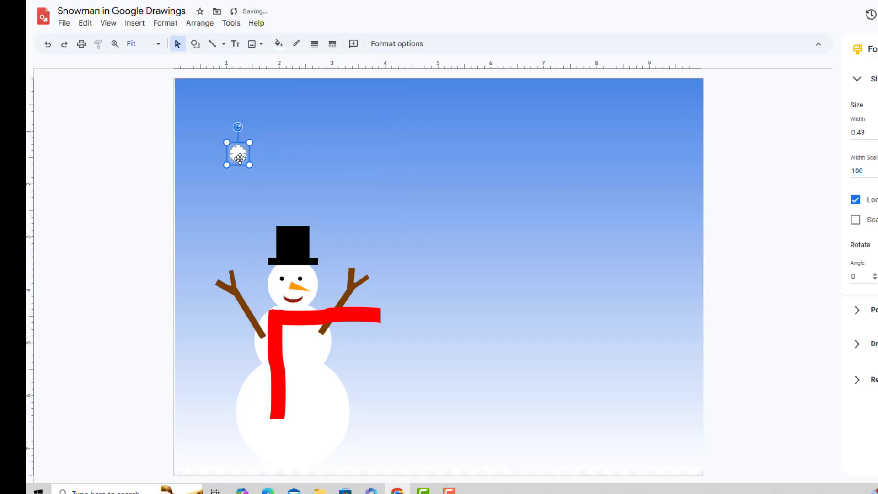
key("ctrl+v")
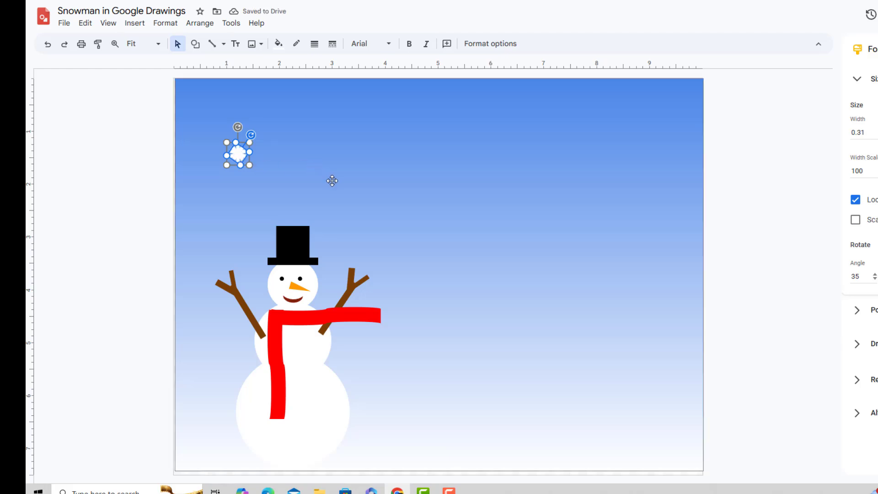
key("ctrl+d")
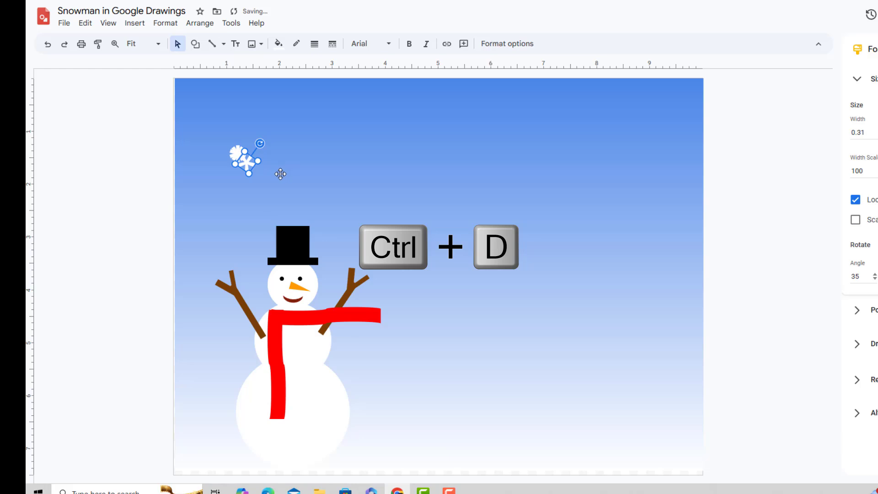
key("ctrl+z")
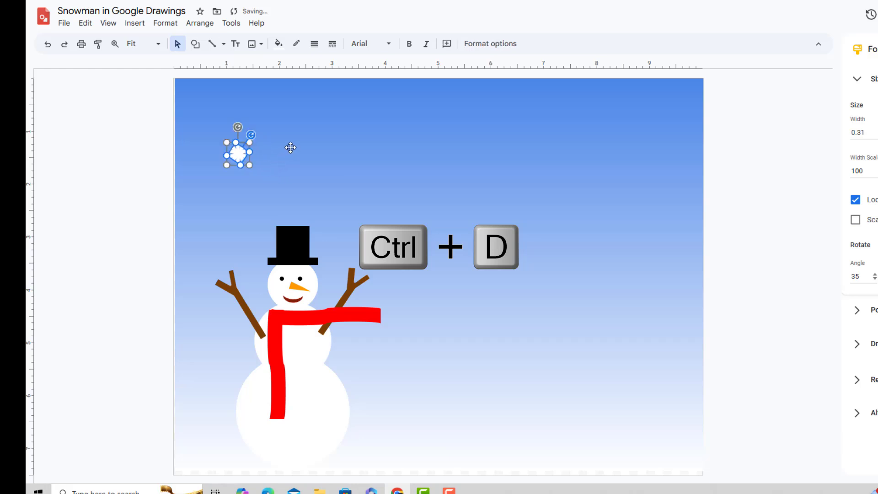
left_click(200, 24)
left_click(141, 159)
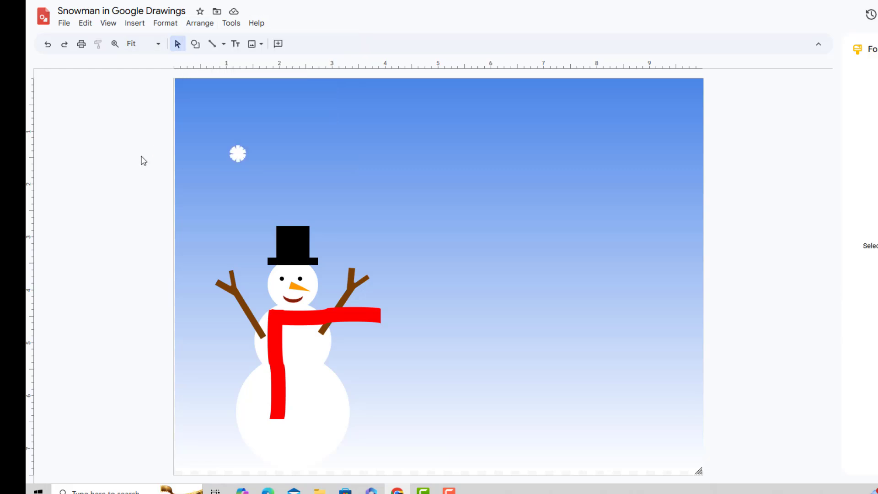
Step: Duplicate the white snowflake, place the copy above the snowman's hat, and make a diagonal row of five more copies from it
left_click(237, 151)
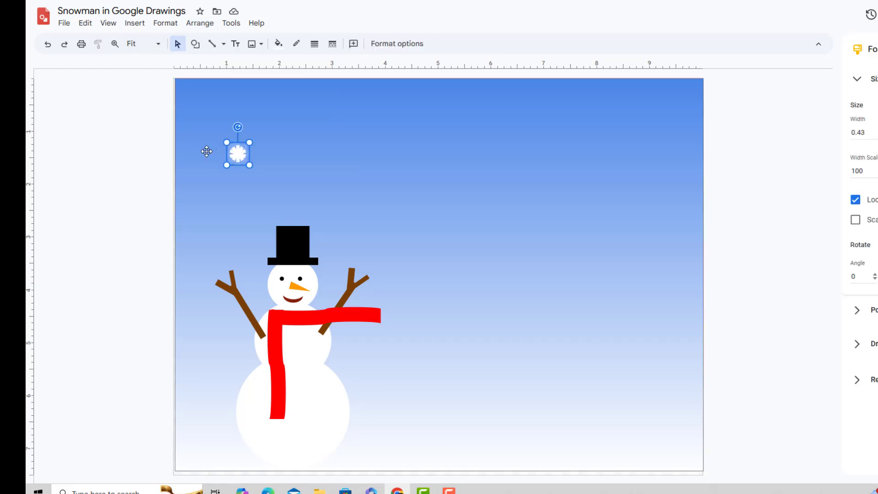
key("ctrl+d")
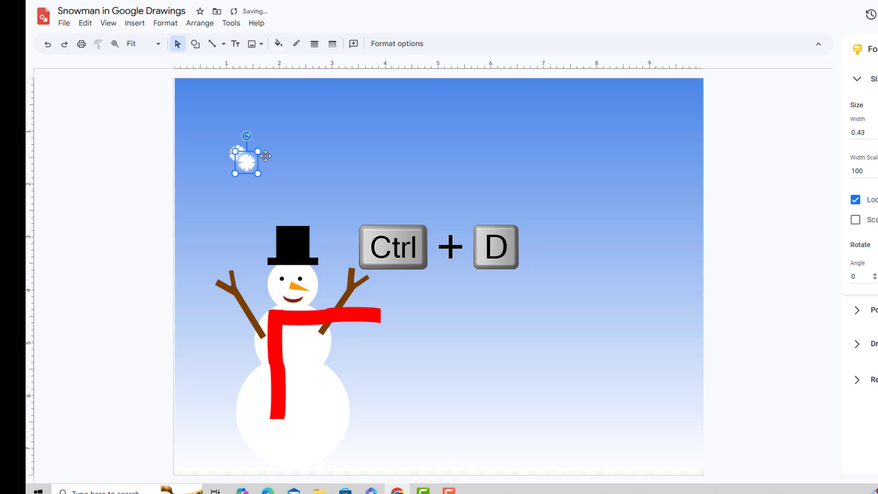
left_click_drag(246, 162, 309, 131)
key("ctrl+d")
key("ctrl+d")
key("ctrl+d")
key("ctrl+d")
key("ctrl+d")
key("ctrl+d")
key("ctrl+d")
key("ctrl+d")
key("ctrl+d")
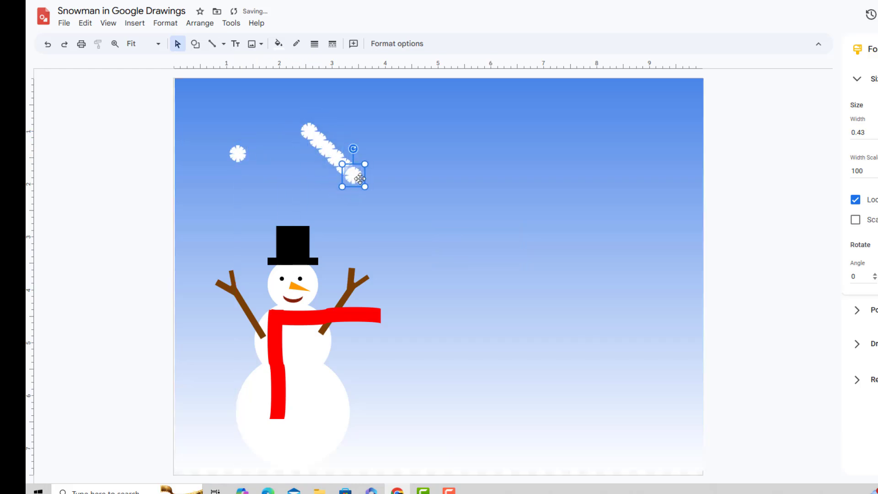
Step: Scatter the overlapping snowflake copies and the original across the sky above and beside the snowman
left_click_drag(353, 183, 441, 120)
left_click_drag(345, 167, 442, 198)
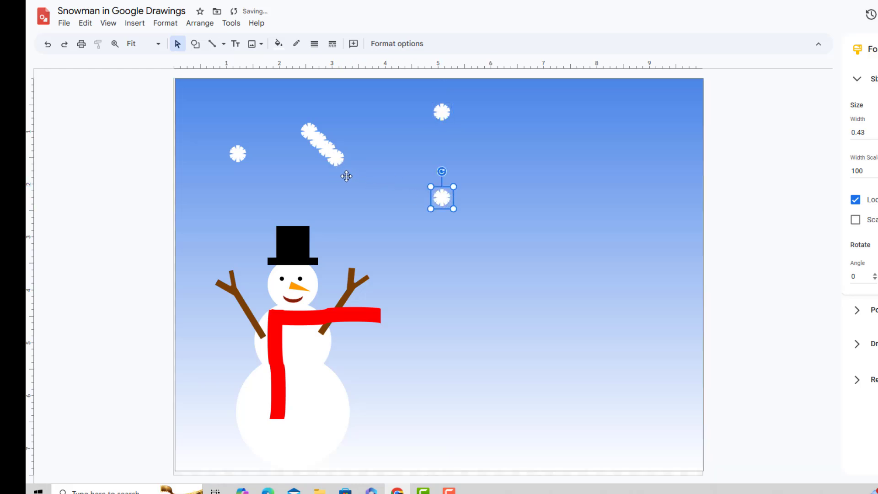
left_click_drag(334, 165, 343, 111)
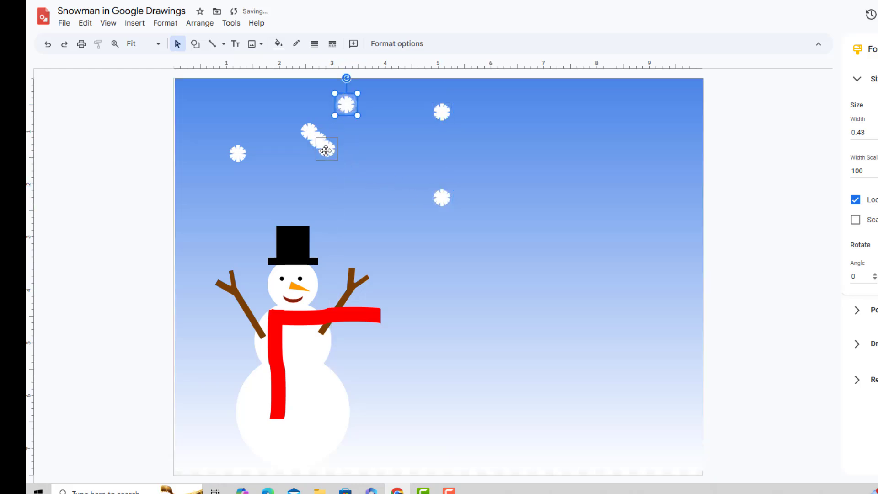
left_click_drag(317, 141, 543, 126)
left_click(317, 140)
left_click_drag(349, 171, 361, 190)
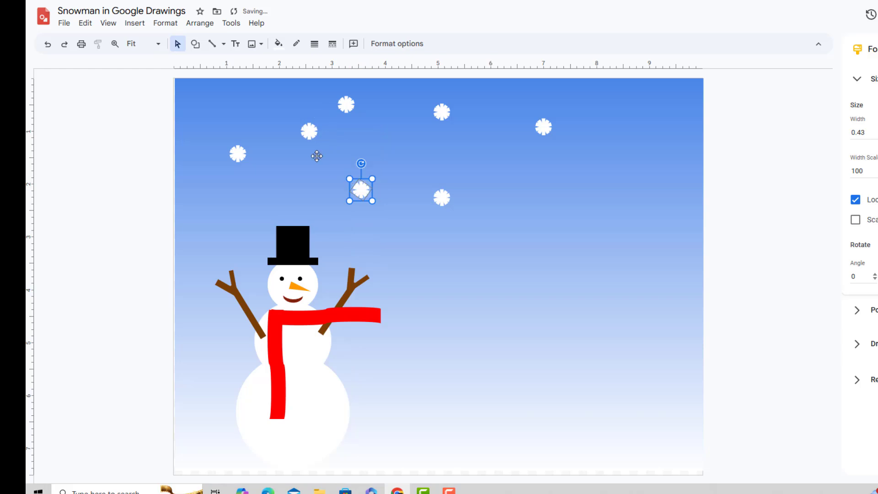
left_click_drag(308, 132, 250, 112)
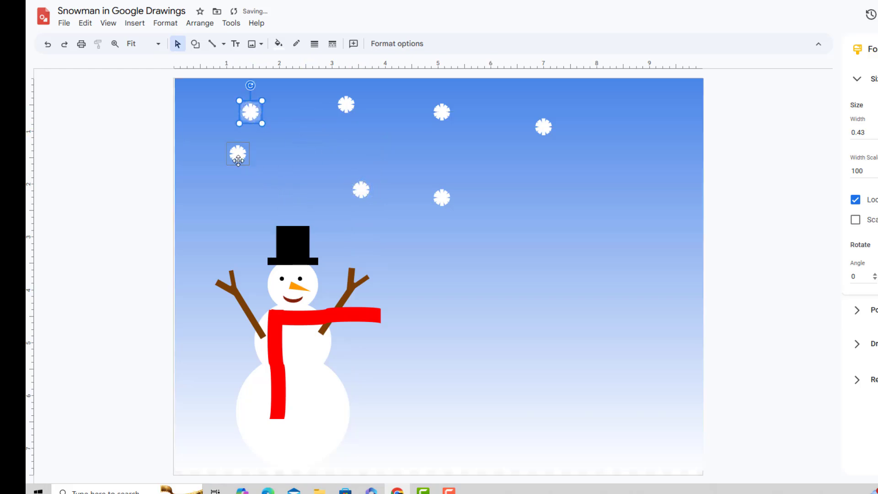
left_click_drag(238, 153, 227, 172)
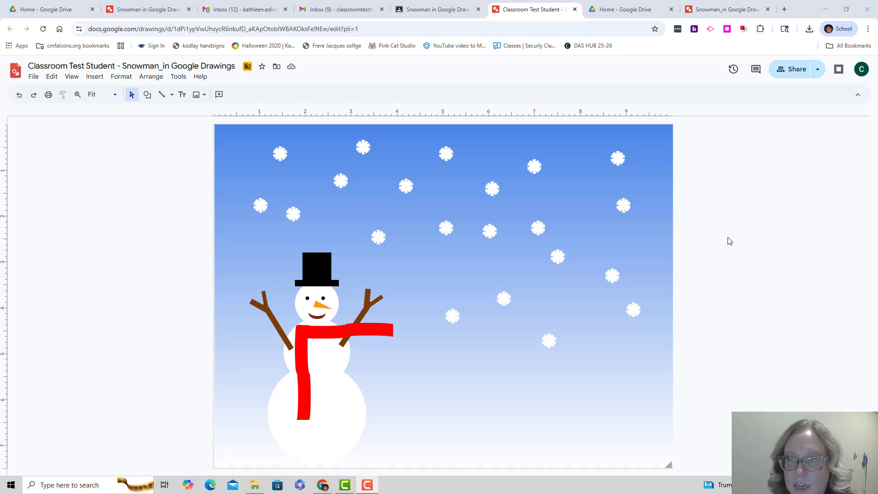
Step: Switch to Google Classroom and turn in the attached drawing for the "Snowman in Google Drawings" assignment
left_click(447, 10)
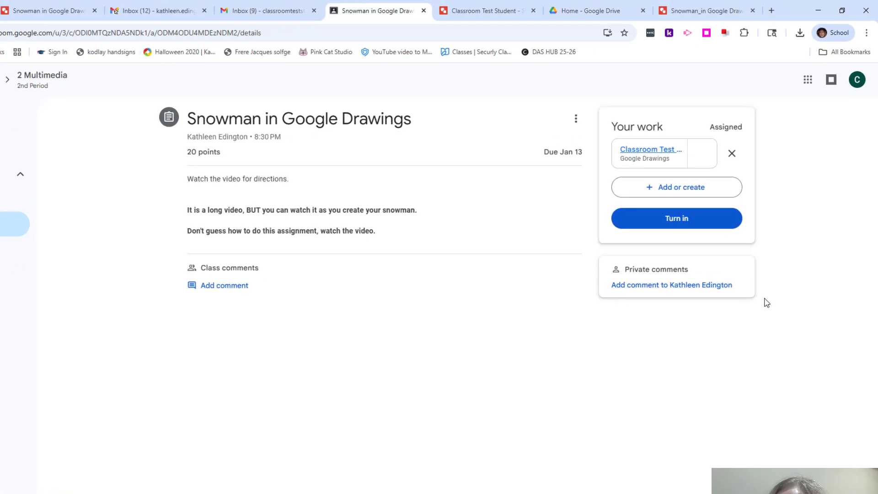
left_click(614, 299)
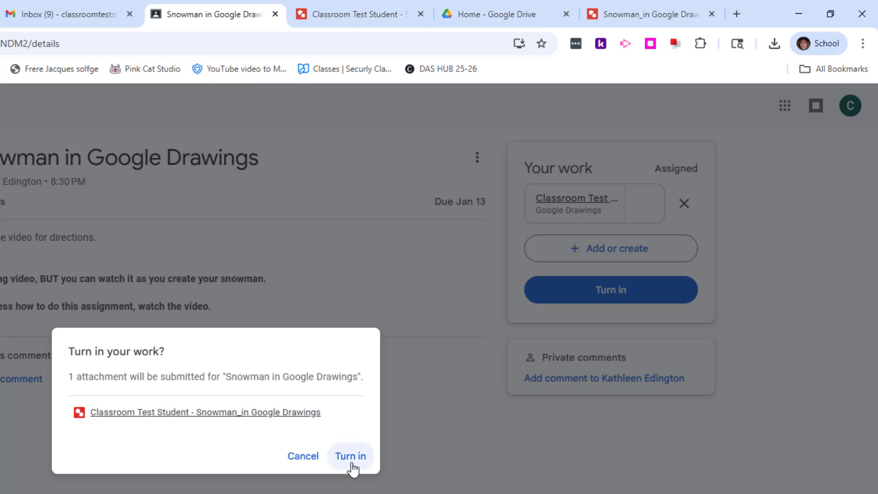
left_click(353, 465)
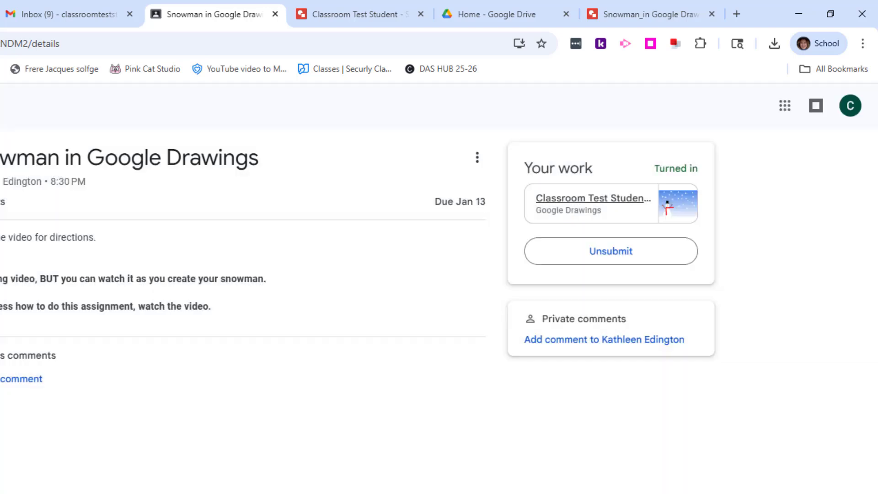